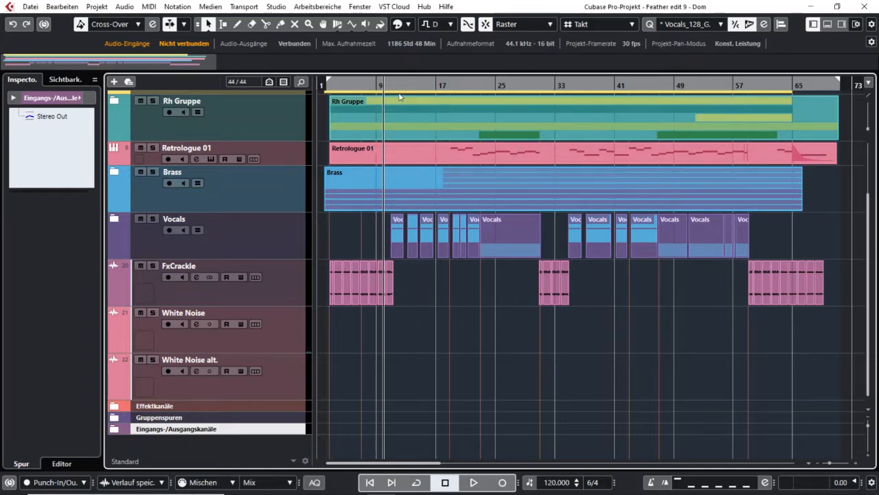
- Expand the Vocals folder and show the send effects of the Vocals Verse alt. track
{"action": "left_click_drag", "start_coordinate": [399, 86], "coordinate": [395, 222]}
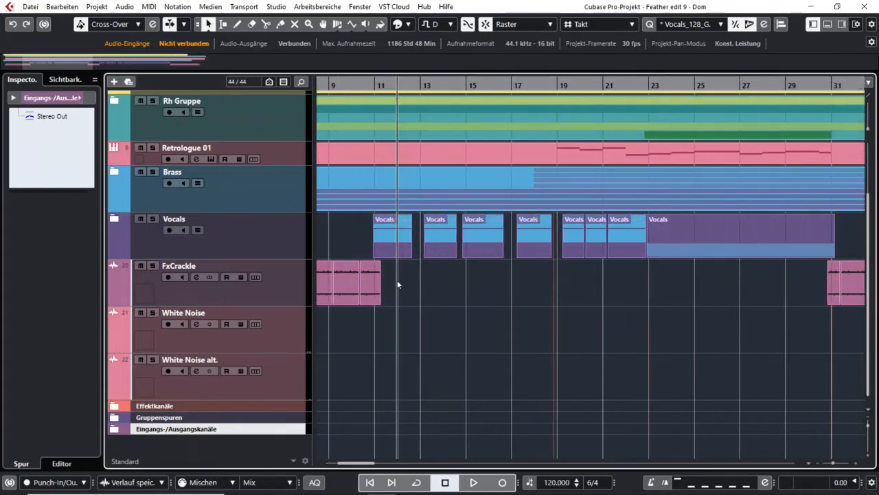
{"action": "left_click", "coordinate": [114, 219]}
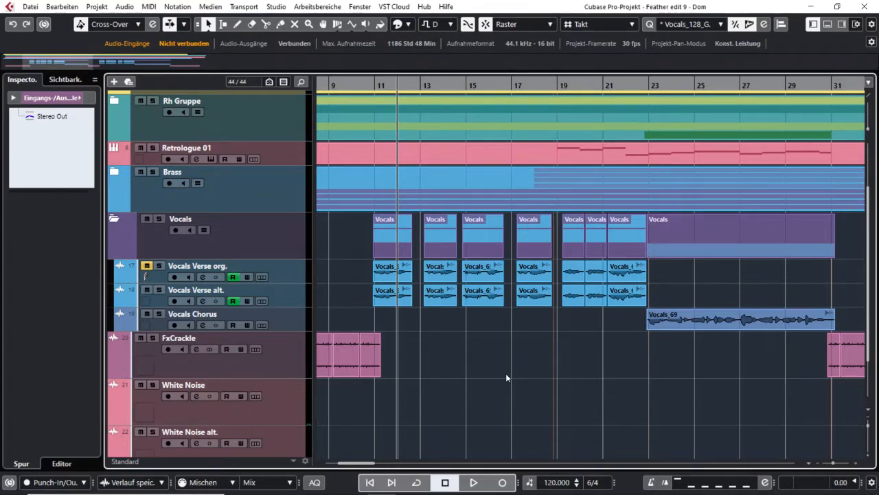
{"action": "scroll", "coordinate": [507, 376], "scroll_direction": "down", "scroll_amount": 3}
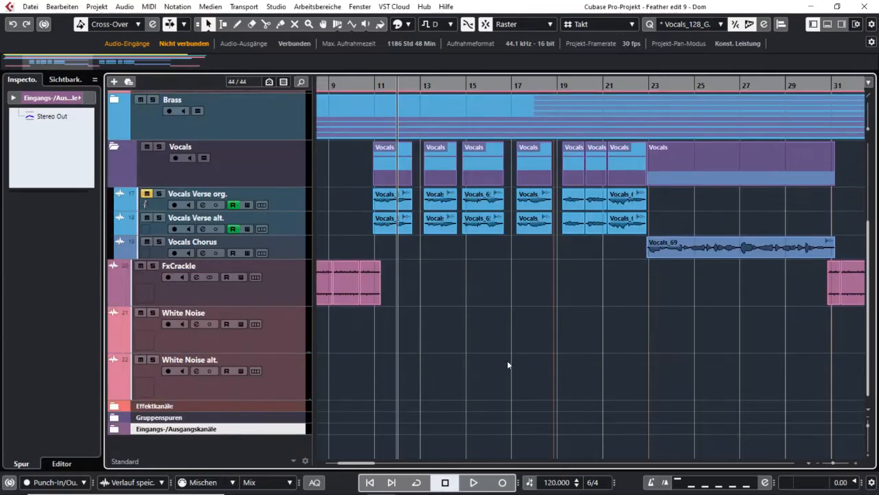
{"action": "left_click", "coordinate": [292, 225]}
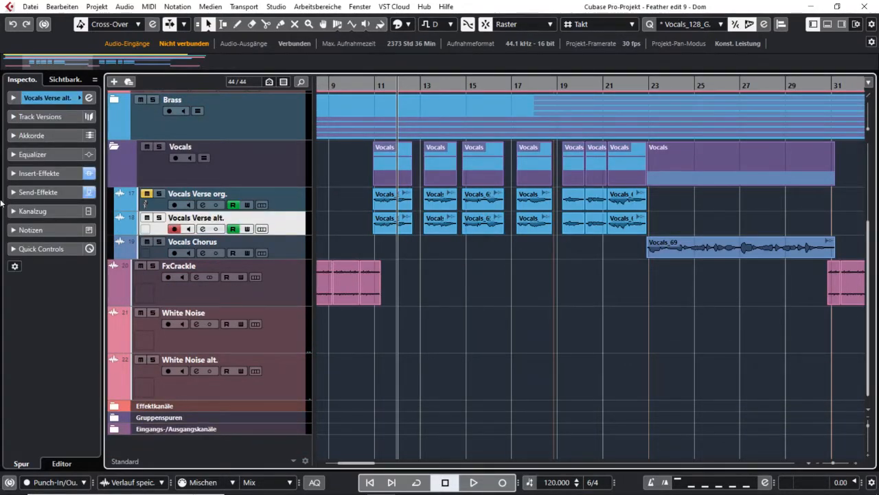
{"action": "left_click", "coordinate": [38, 192]}
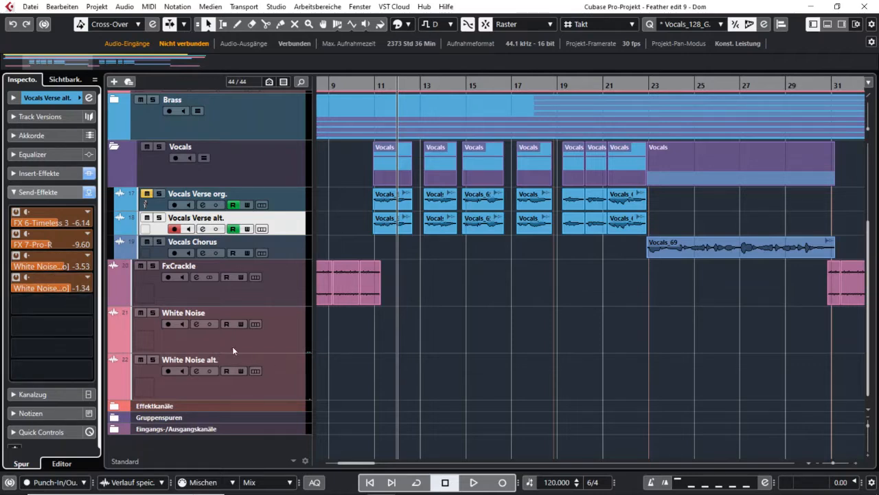
- Open the White Noise track's channel settings and inspect its MNoiseGenerator and Vinyl insert plug-ins
{"action": "left_click", "coordinate": [278, 347]}
{"action": "left_click", "coordinate": [283, 391]}
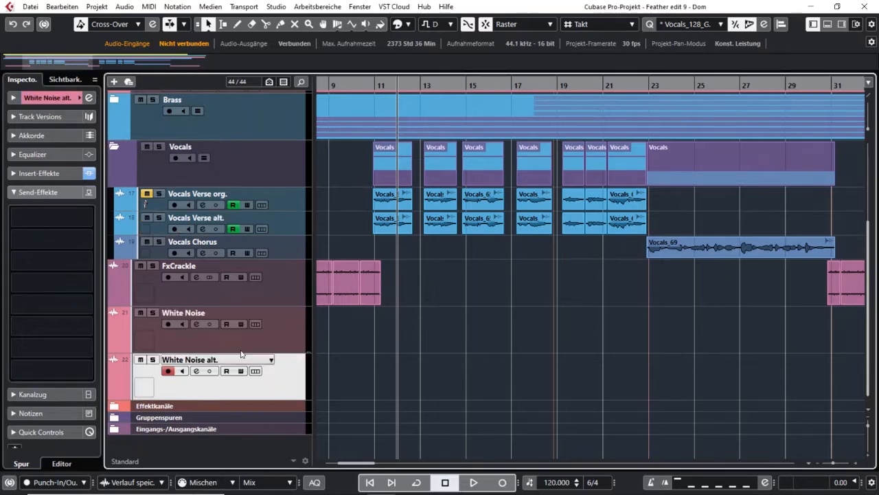
{"action": "left_click", "coordinate": [228, 347]}
{"action": "left_click", "coordinate": [197, 325]}
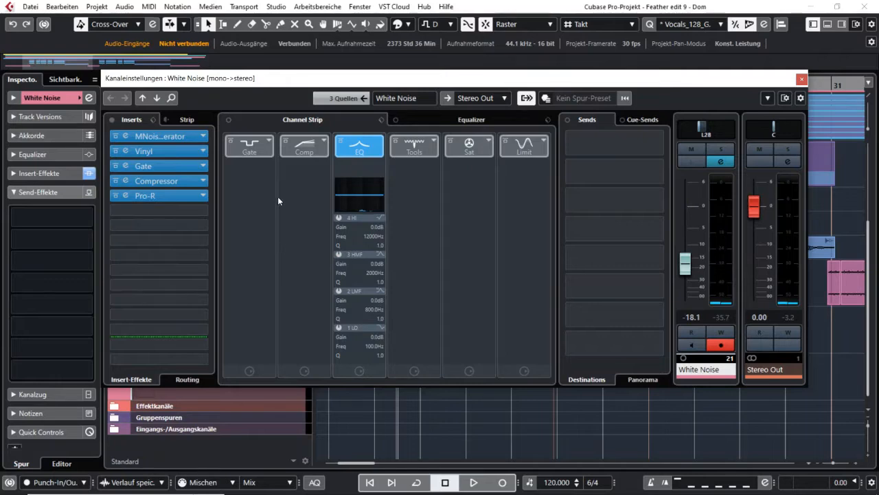
{"action": "left_click", "coordinate": [131, 137]}
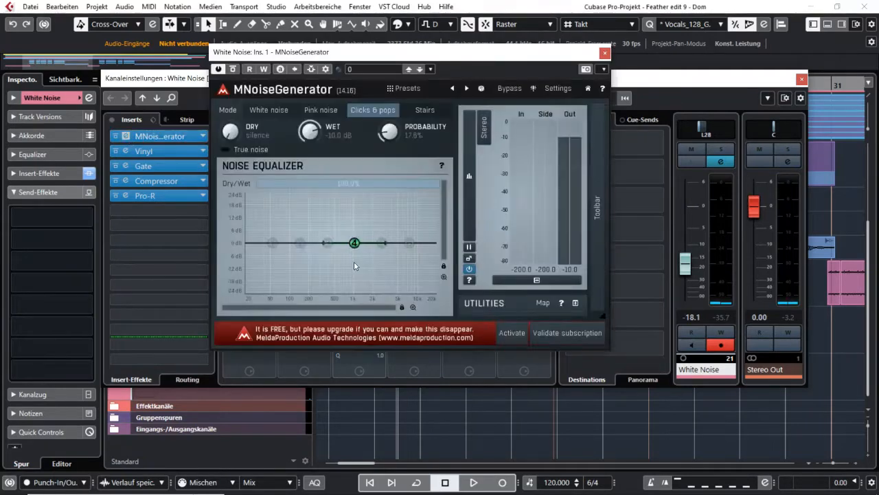
{"action": "left_click_drag", "start_coordinate": [342, 58], "coordinate": [419, 63]}
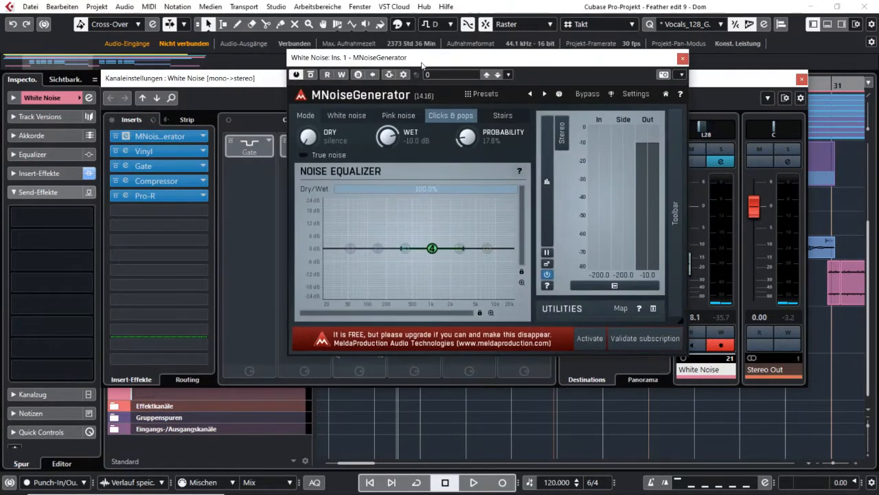
{"action": "left_click", "coordinate": [125, 151]}
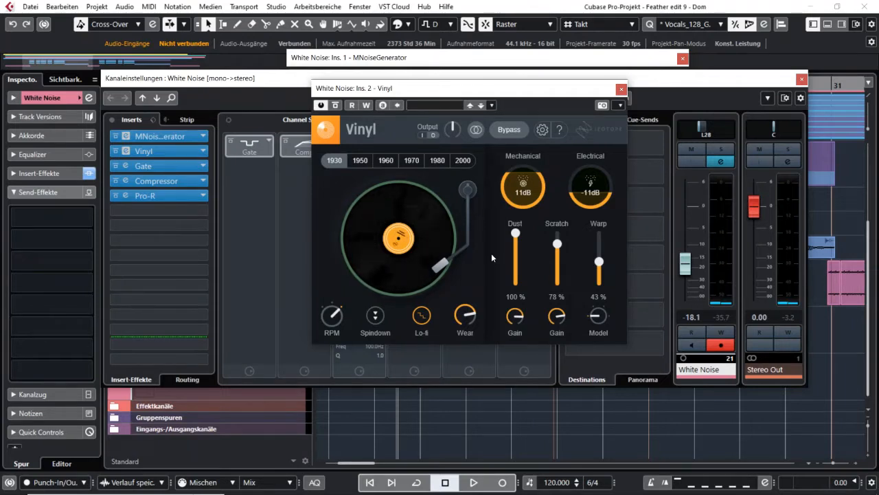
- Set the White Noise channel fader to -25.5 dB with its Gate temporarily bypassed, and close the channel and plug-in windows
{"action": "left_click", "coordinate": [118, 166]}
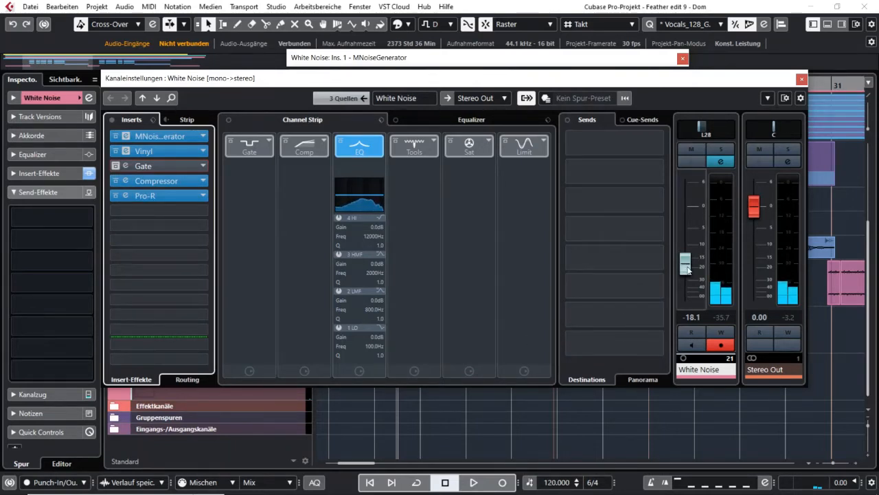
{"action": "left_click_drag", "start_coordinate": [688, 271], "coordinate": [693, 218]}
{"action": "left_click_drag", "start_coordinate": [693, 213], "coordinate": [687, 283]}
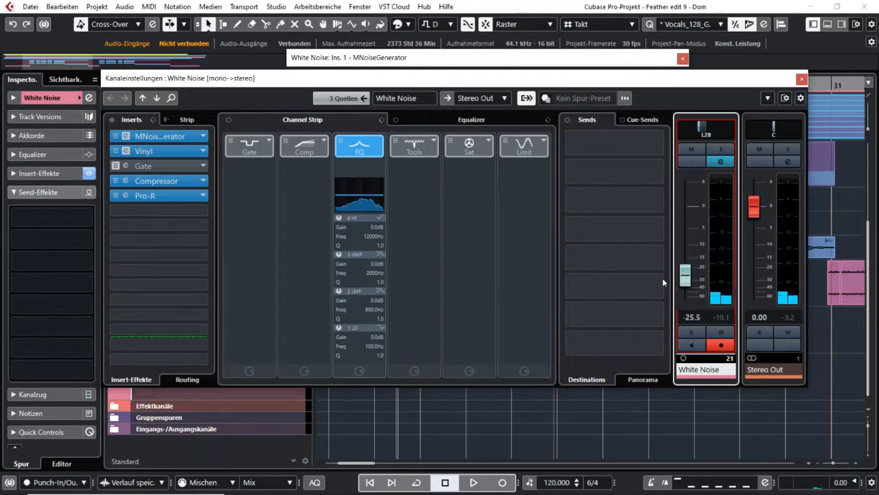
{"action": "left_click", "coordinate": [115, 166]}
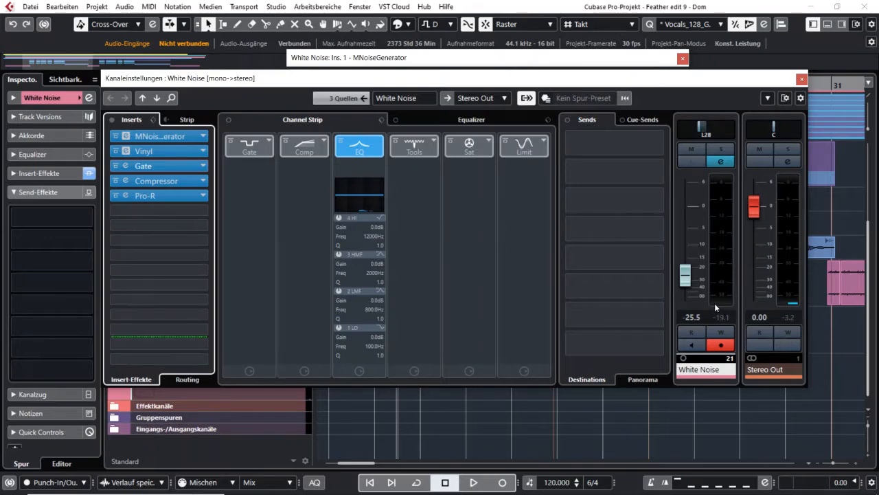
{"action": "left_click", "coordinate": [801, 78]}
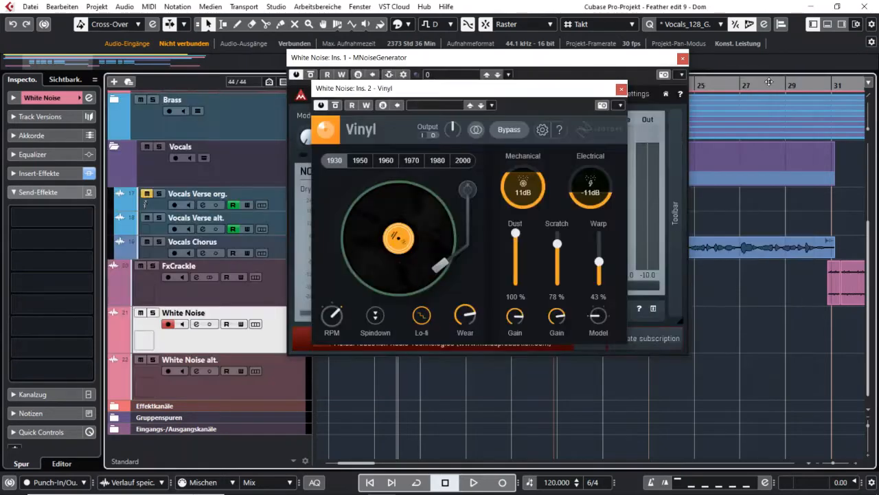
{"action": "left_click", "coordinate": [683, 59]}
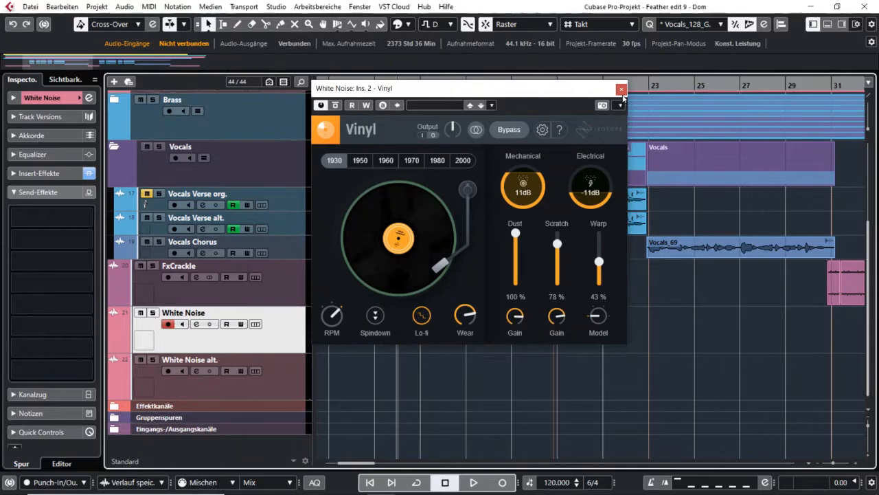
{"action": "left_click", "coordinate": [621, 89]}
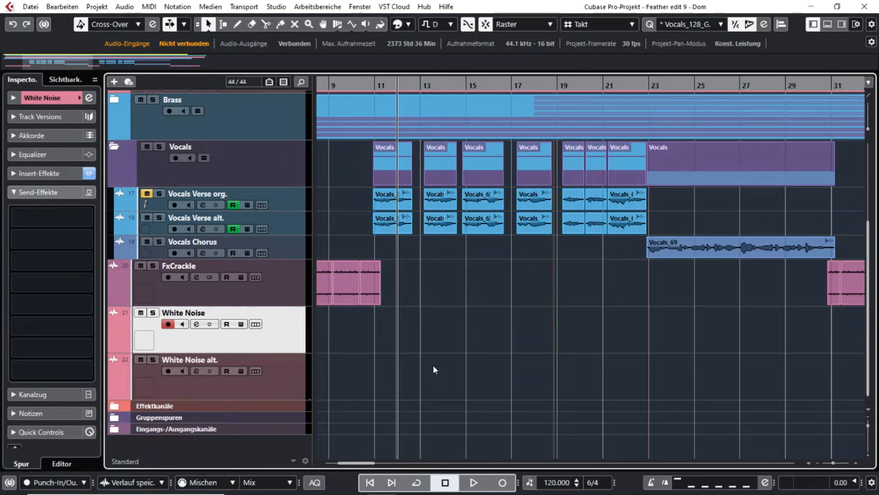
- Open the Gate insert of the White Noise channel and examine its side-chain activation and settings
{"action": "left_click", "coordinate": [310, 231]}
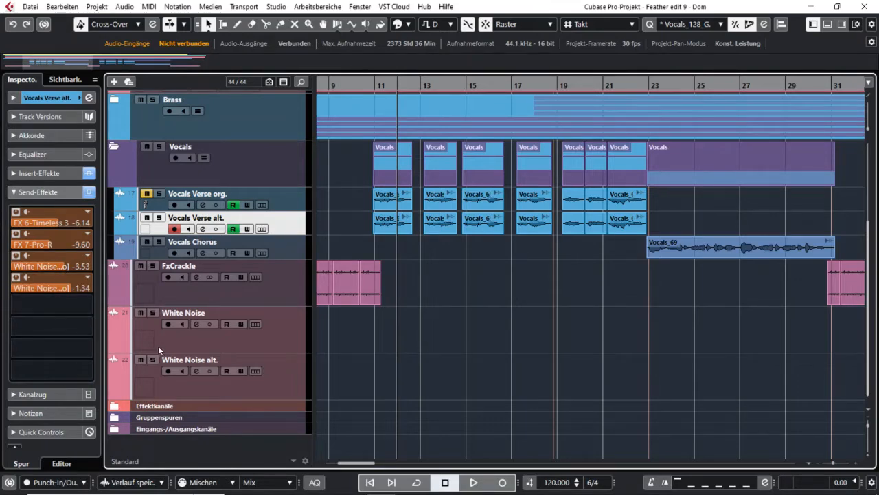
{"action": "left_click", "coordinate": [196, 324]}
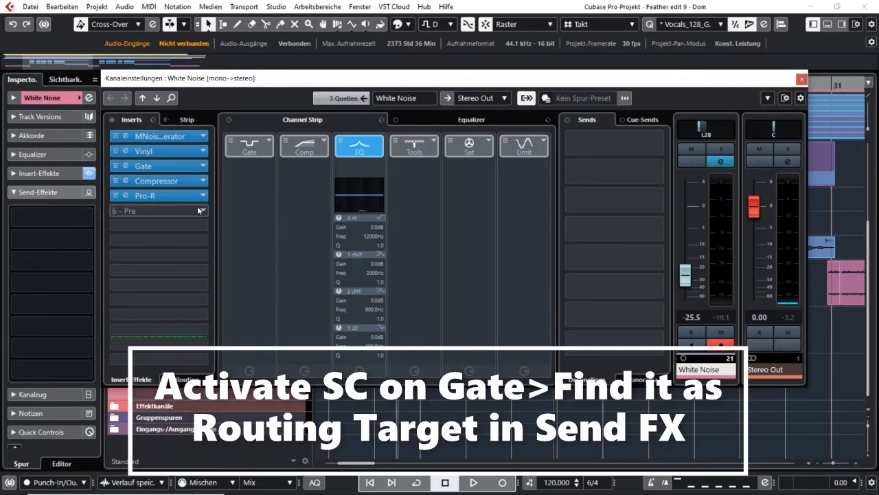
{"action": "left_click", "coordinate": [128, 166]}
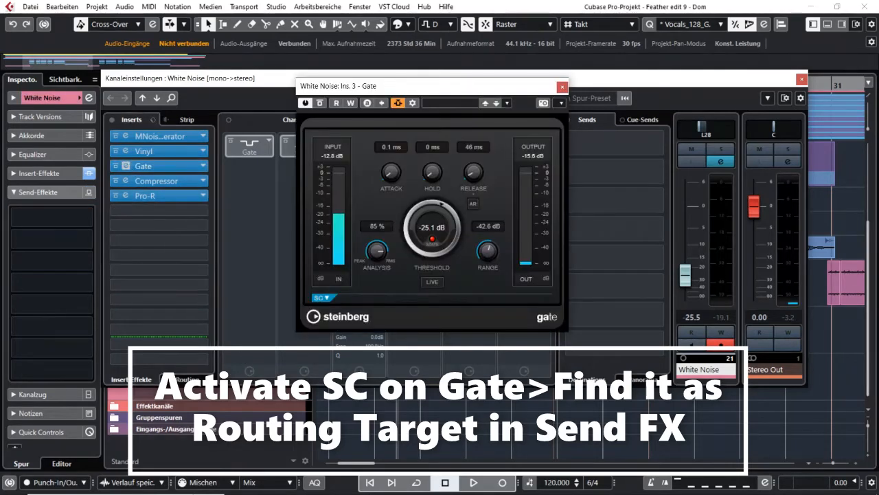
{"action": "left_click", "coordinate": [326, 298]}
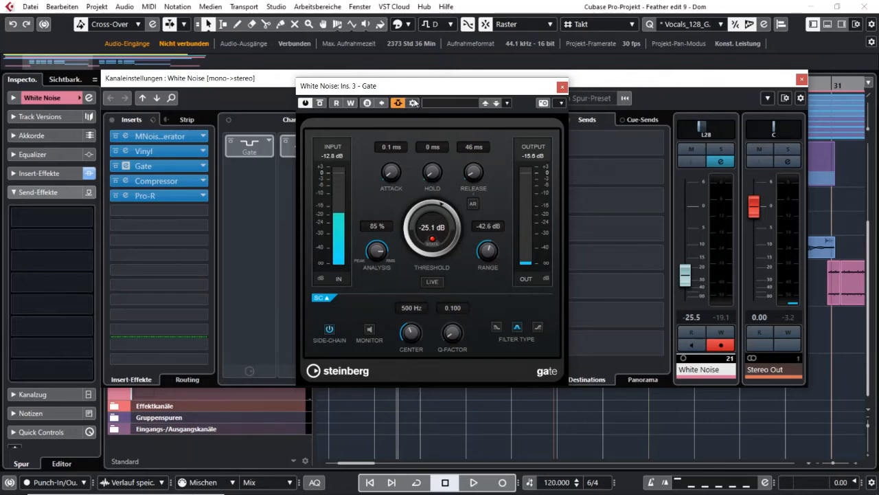
{"action": "left_click", "coordinate": [399, 104]}
{"action": "left_click", "coordinate": [398, 103]}
{"action": "left_click", "coordinate": [802, 79]}
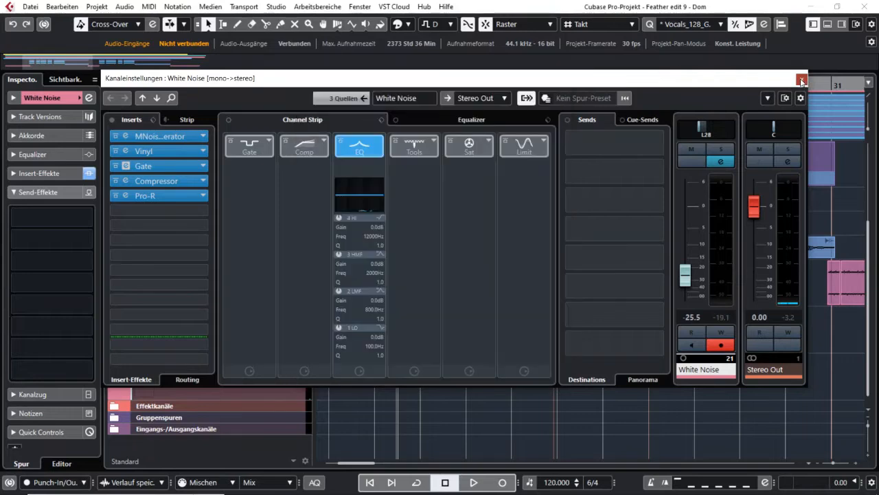
{"action": "left_click_drag", "start_coordinate": [484, 91], "coordinate": [661, 123]}
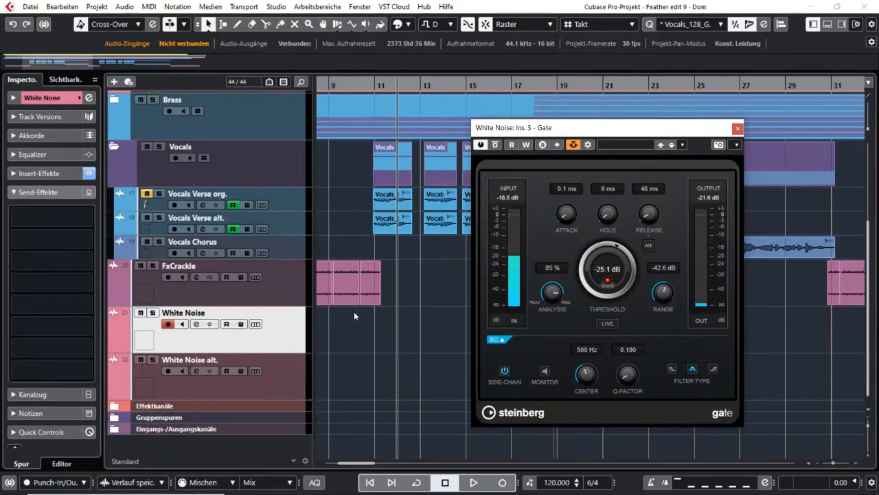
- Play the verse from bar 11 with Vocals Verse alt. selected, watch the Gate react to the vocals, and close the Gate
{"action": "left_click", "coordinate": [289, 226]}
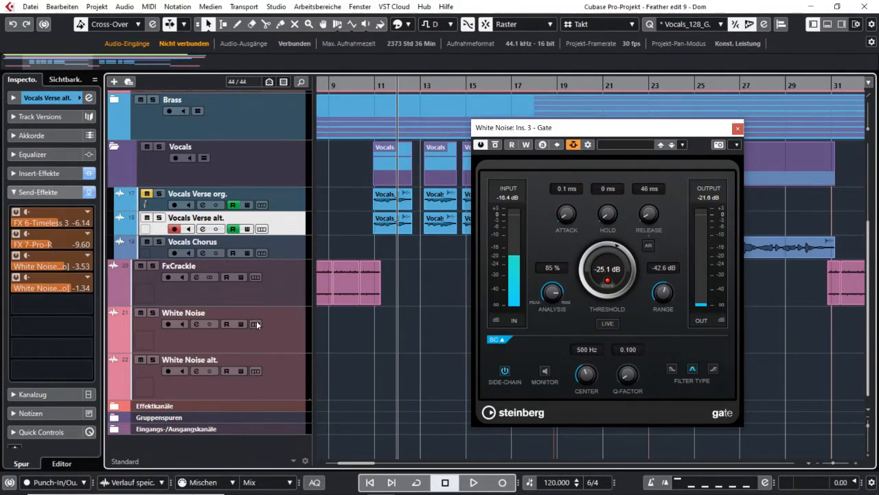
{"action": "left_click", "coordinate": [376, 86]}
{"action": "key", "text": "space"}
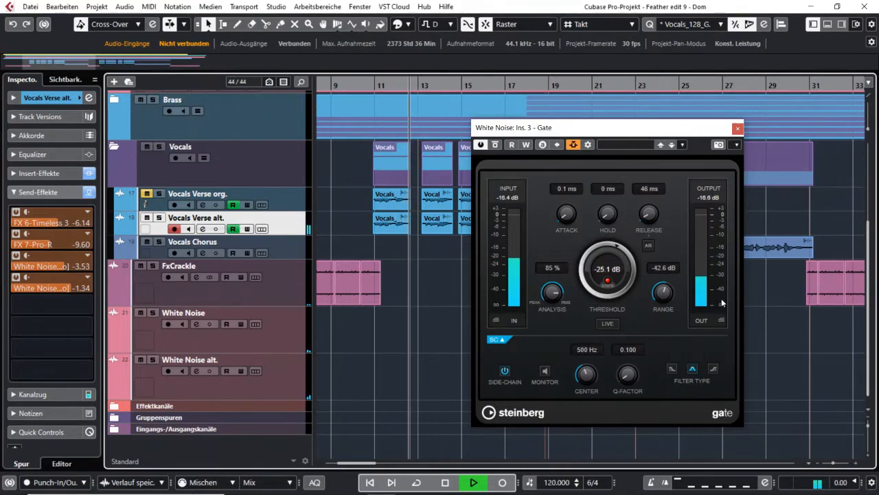
{"action": "key", "text": "space"}
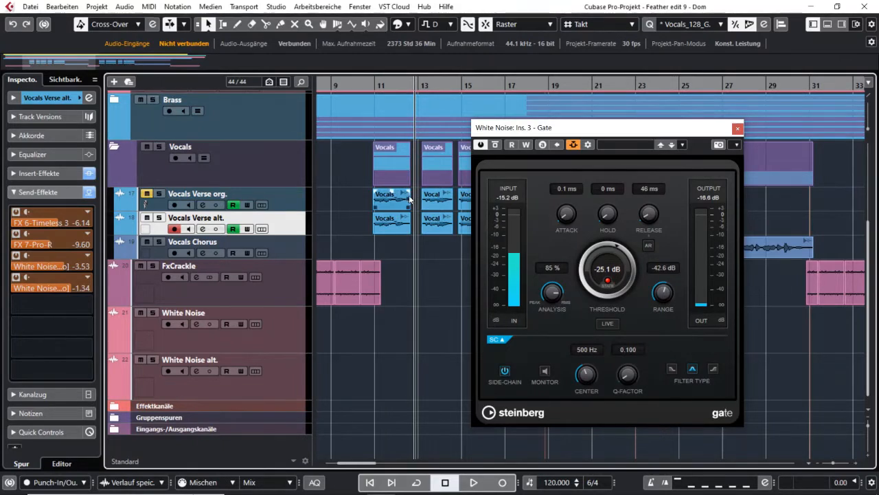
{"action": "key", "text": "space"}
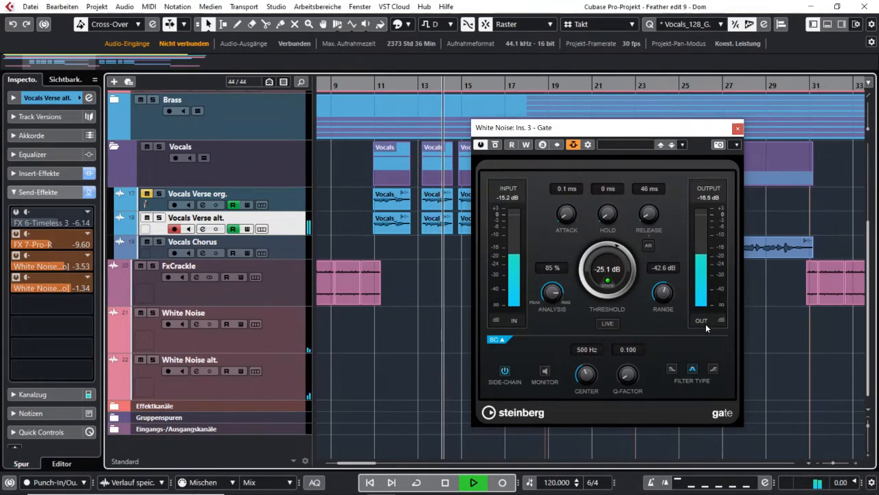
{"action": "key", "text": "space"}
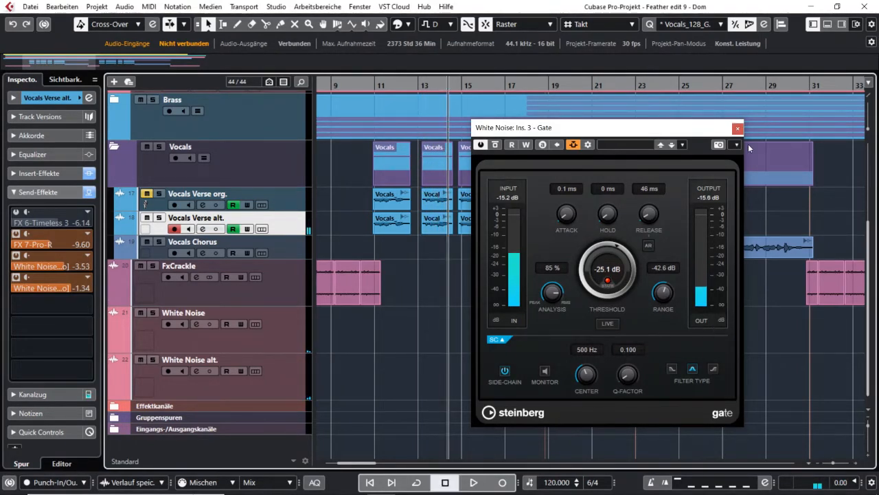
{"action": "left_click", "coordinate": [737, 129]}
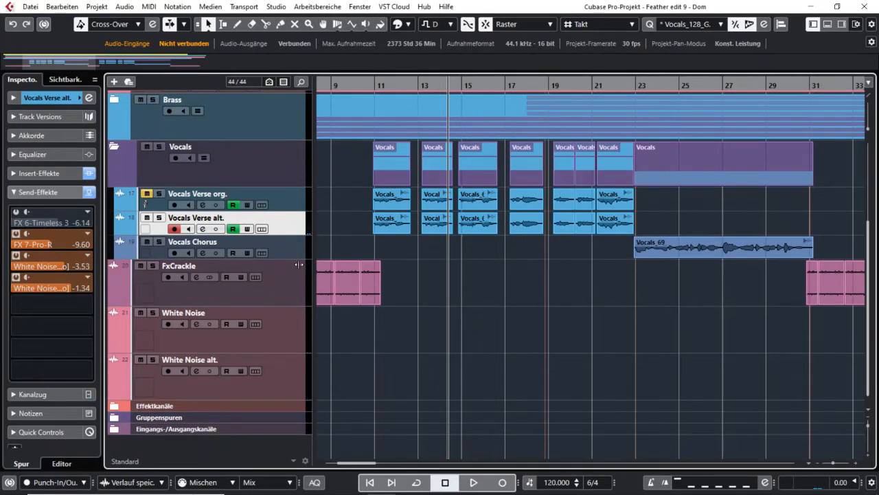
- Solo Vocals Verse alt. together with the White Noise and White Noise alt. tracks and play the verse passage near bar 15
{"action": "left_click", "coordinate": [160, 218]}
{"action": "left_click", "coordinate": [153, 312]}
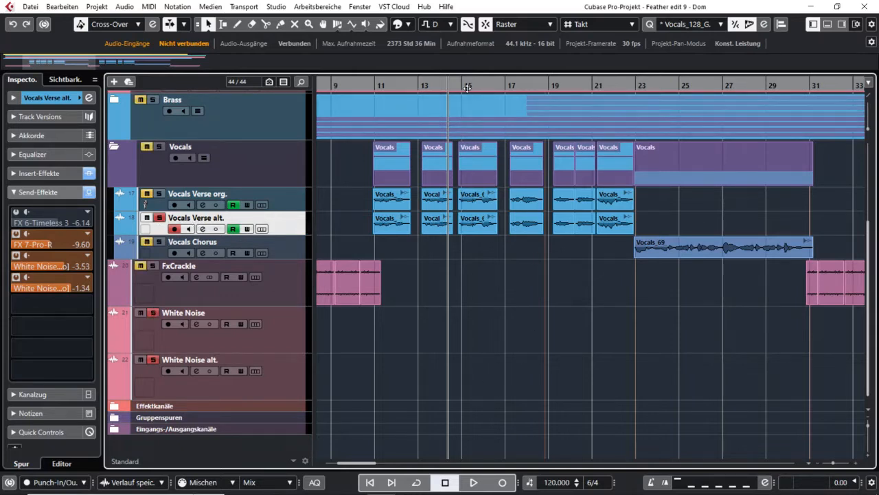
{"action": "key", "text": "space"}
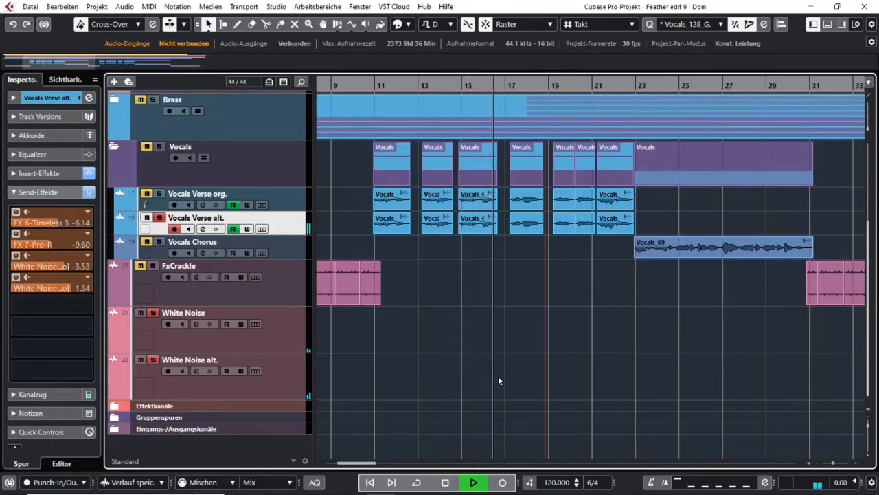
{"action": "key", "text": "space"}
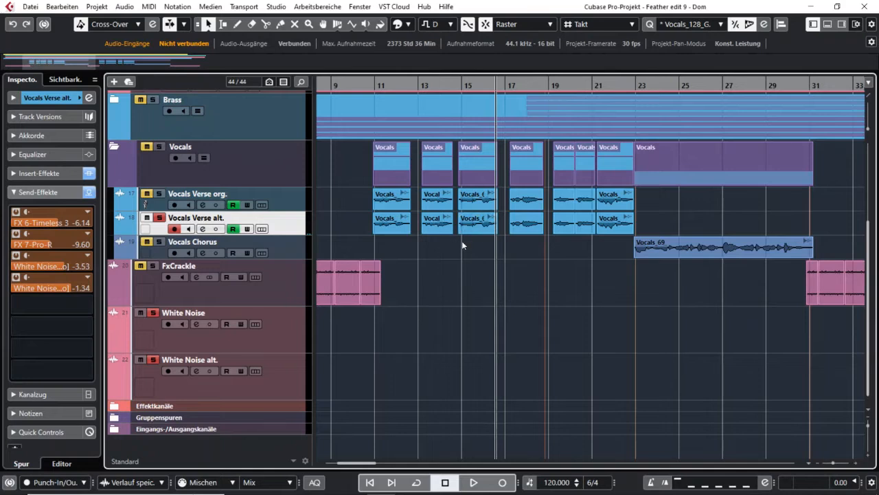
- Unsolo both White Noise tracks and replay the soloed Vocals Verse alt. from bar 15
{"action": "left_click", "coordinate": [461, 85]}
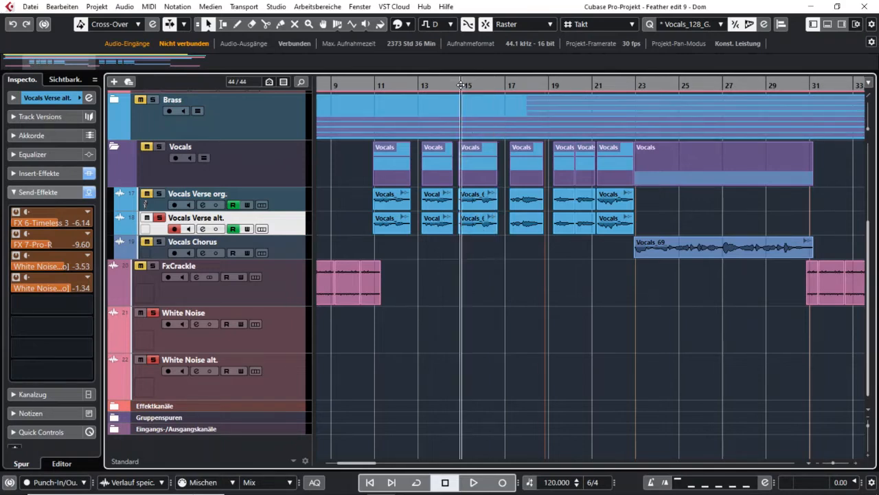
{"action": "left_click", "coordinate": [154, 313]}
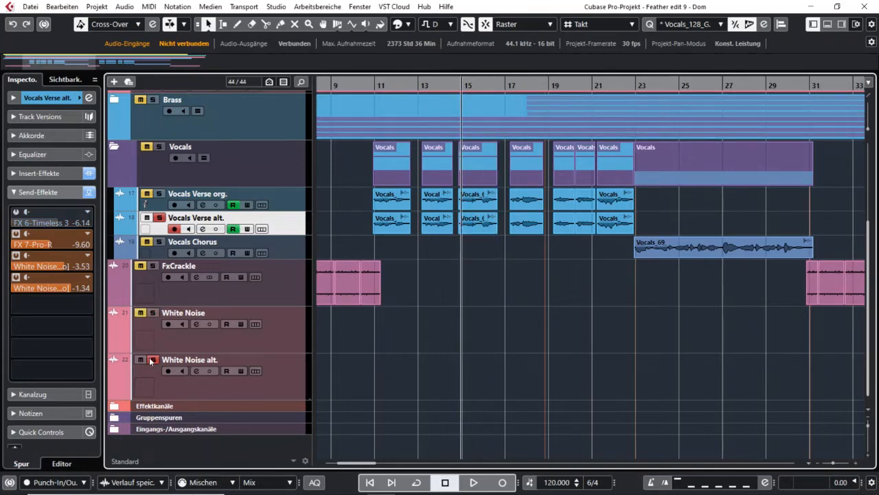
{"action": "left_click", "coordinate": [153, 360]}
{"action": "key", "text": "space"}
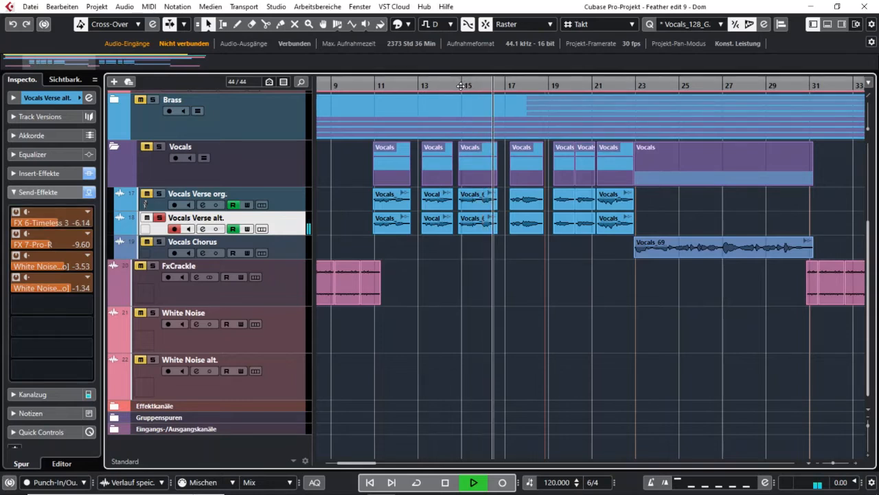
{"action": "key", "text": "space"}
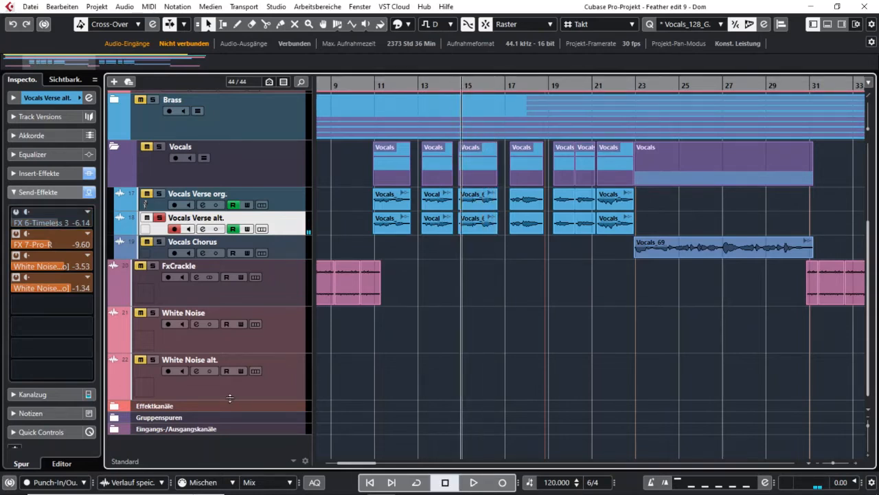
- Solo the White Noise and White Noise alt. tracks with Vocals Verse alt. and play the passage from bar 15 twice
{"action": "left_click", "coordinate": [153, 360]}
{"action": "left_click", "coordinate": [153, 313]}
{"action": "key", "text": "space"}
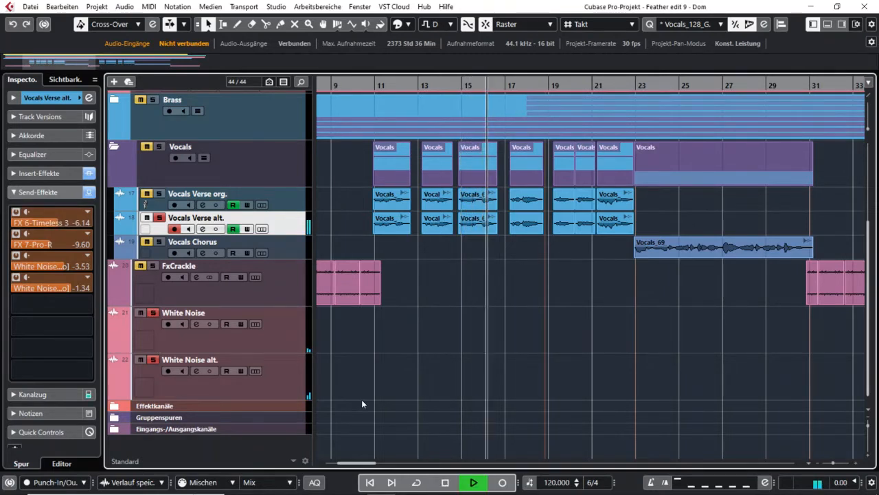
{"action": "key", "text": "space"}
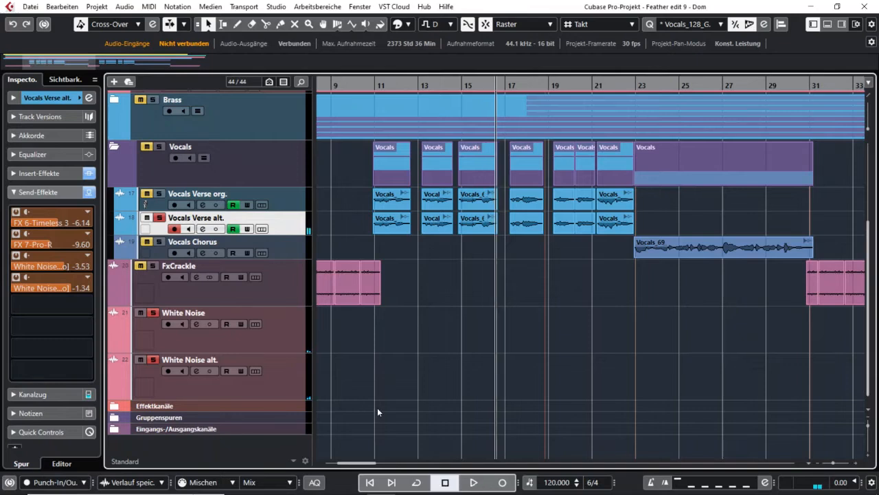
{"action": "key", "text": "g"}
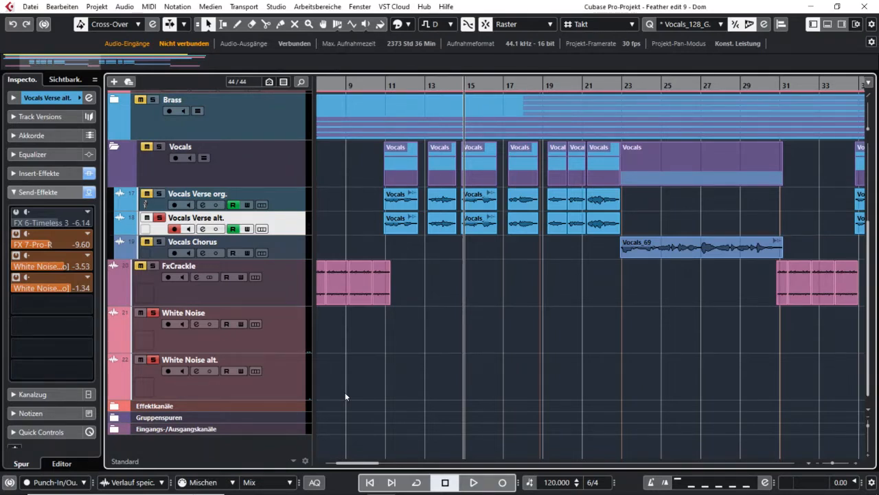
{"action": "key", "text": "space"}
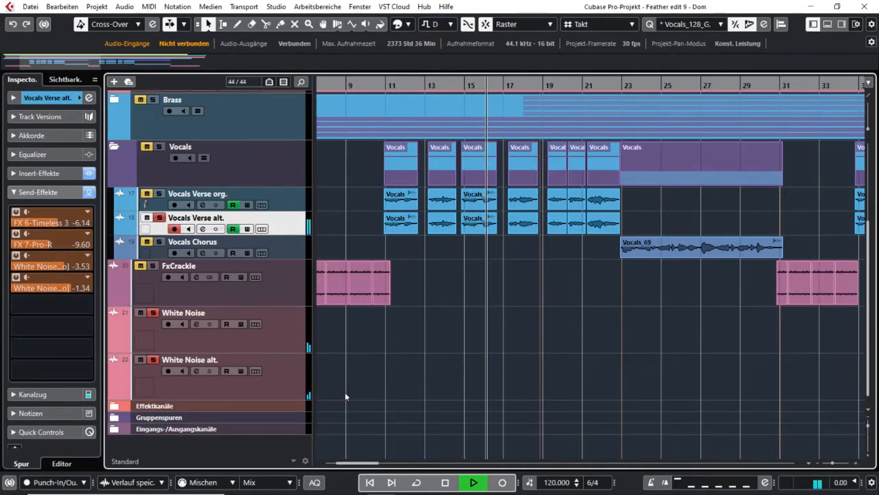
{"action": "key", "text": "space"}
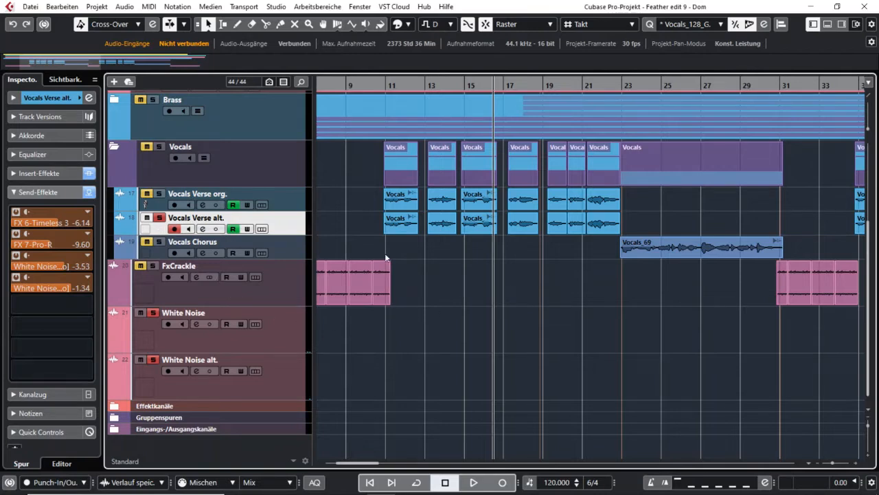
- Reveal the automation lane of Vocals Verse alt. and switch it to the FX 6-Timeless 3 send's Einschalten parameter
{"action": "left_click", "coordinate": [121, 229]}
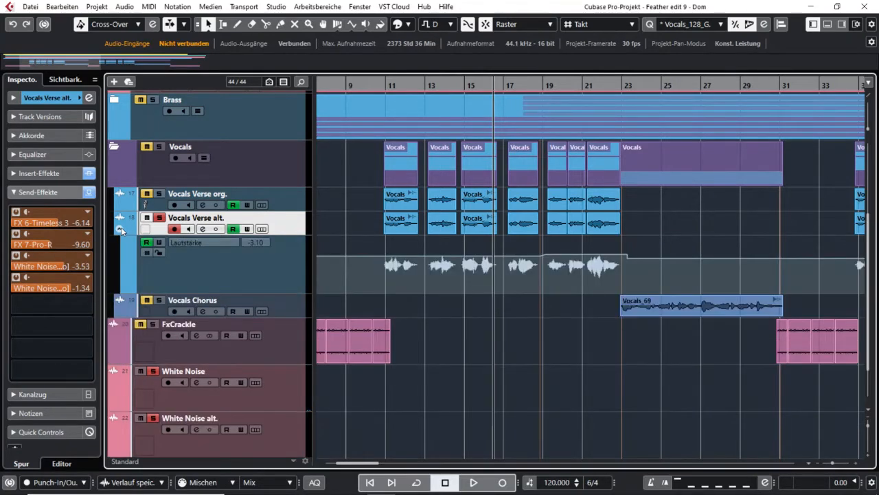
{"action": "left_click", "coordinate": [204, 242]}
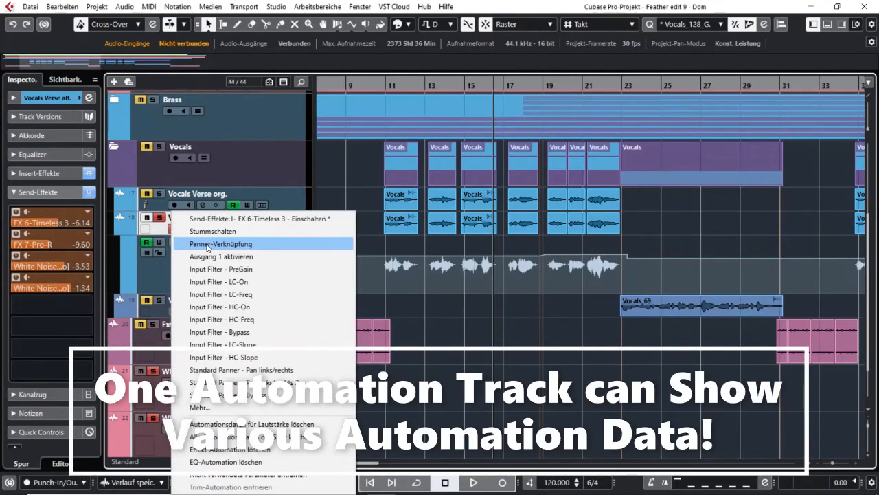
{"action": "left_click", "coordinate": [241, 219]}
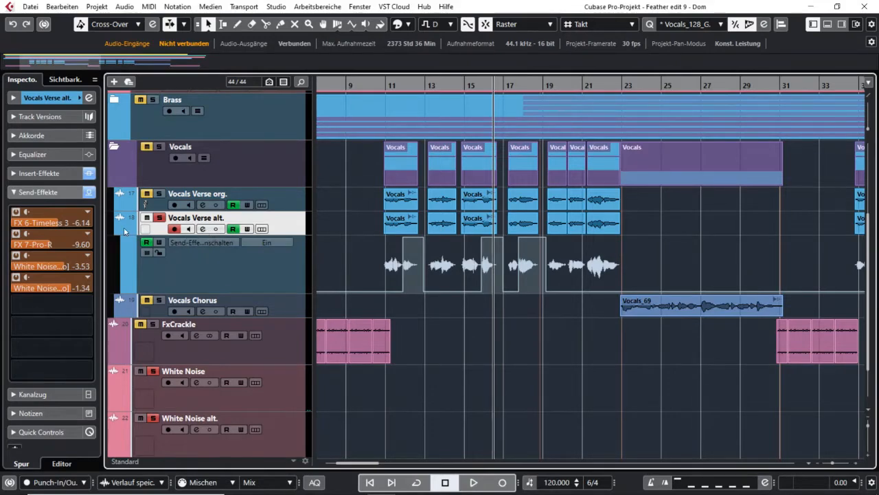
- Open the Timeless 3 plug-in from the first send of Vocals Verse alt., inspect its delay settings, and close it
{"action": "left_click", "coordinate": [50, 224]}
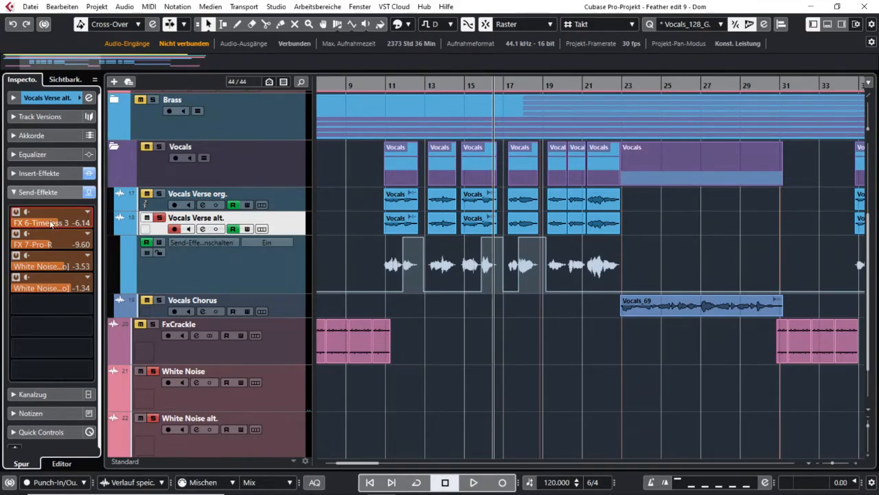
{"action": "double_click", "coordinate": [50, 224], "text": "alt"}
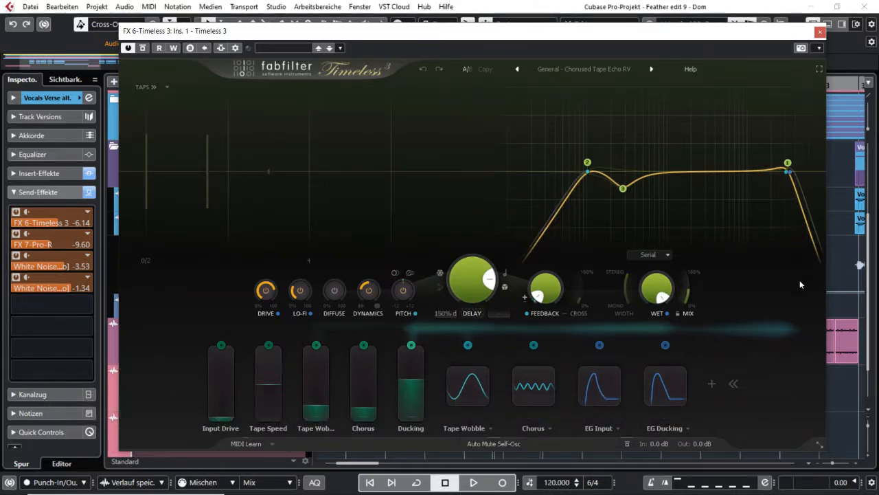
{"action": "left_click", "coordinate": [820, 32]}
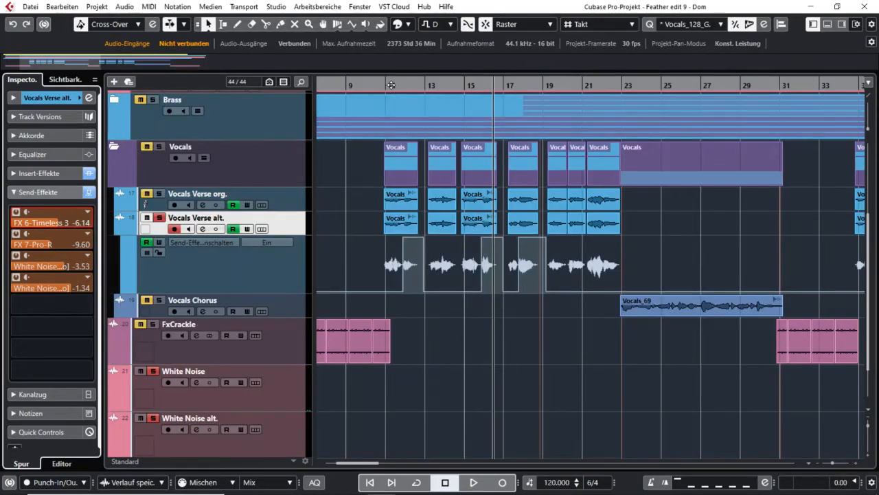
- Examine the Timeless 3 send's on/off automation from bar 11 and play the verse with all tracks unsoloed
{"action": "left_click_drag", "start_coordinate": [391, 85], "coordinate": [391, 97]}
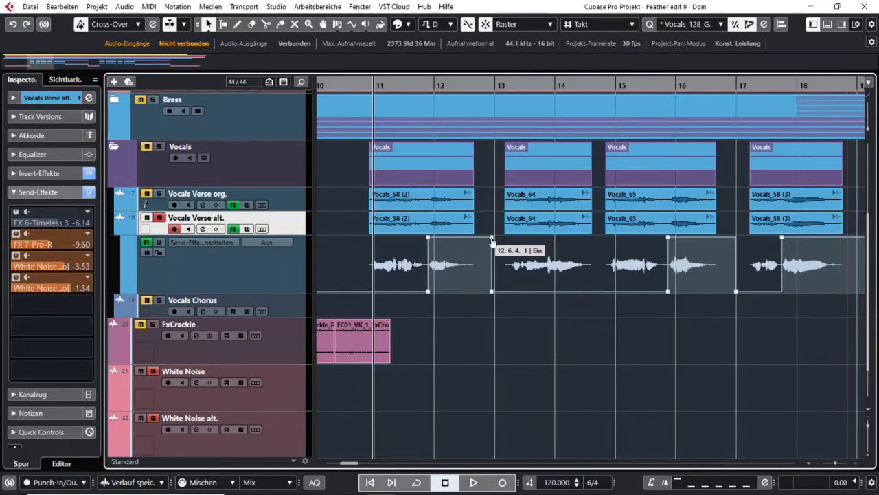
{"action": "left_click", "coordinate": [445, 227]}
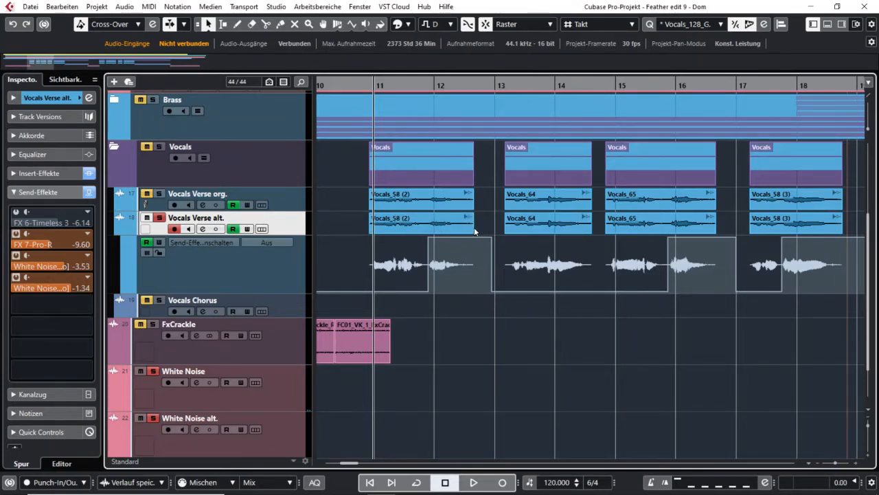
{"action": "left_click", "coordinate": [499, 223]}
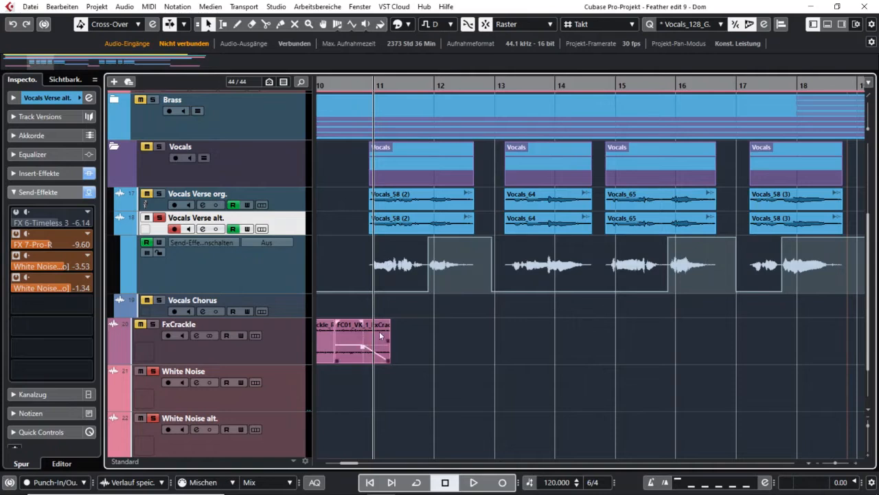
{"action": "key", "text": "space"}
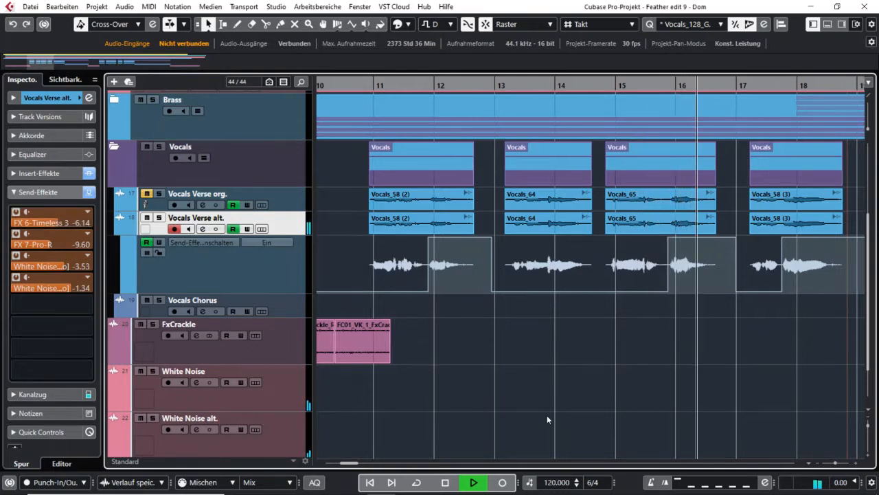
{"action": "key", "text": "space"}
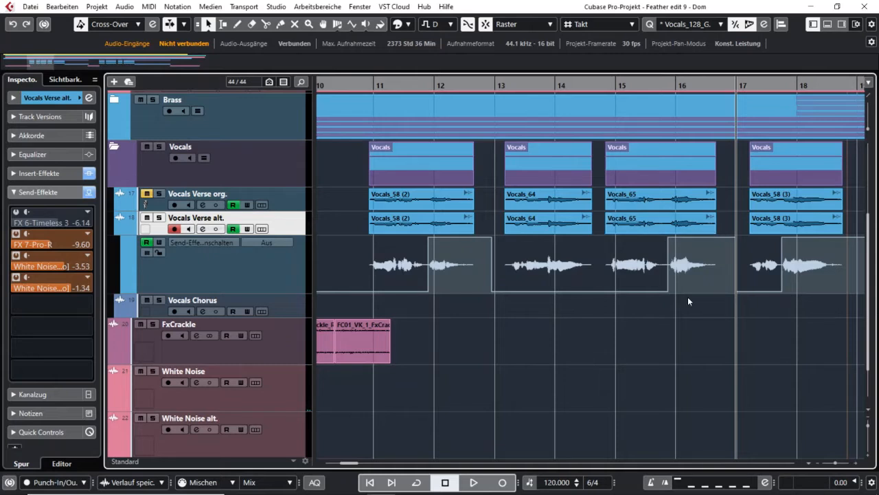
- Hide the automation lane of Vocals Verse alt. and play the full mix from bar 17
{"action": "key", "text": "shift+f"}
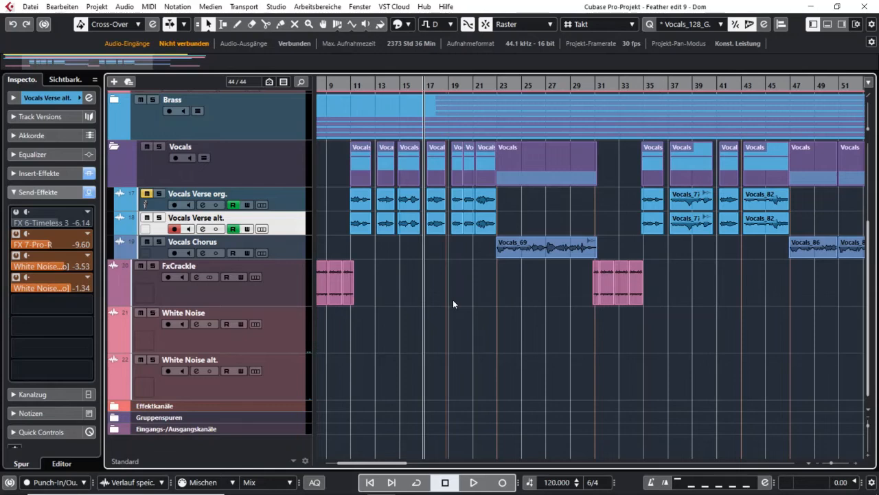
{"action": "key", "text": "space"}
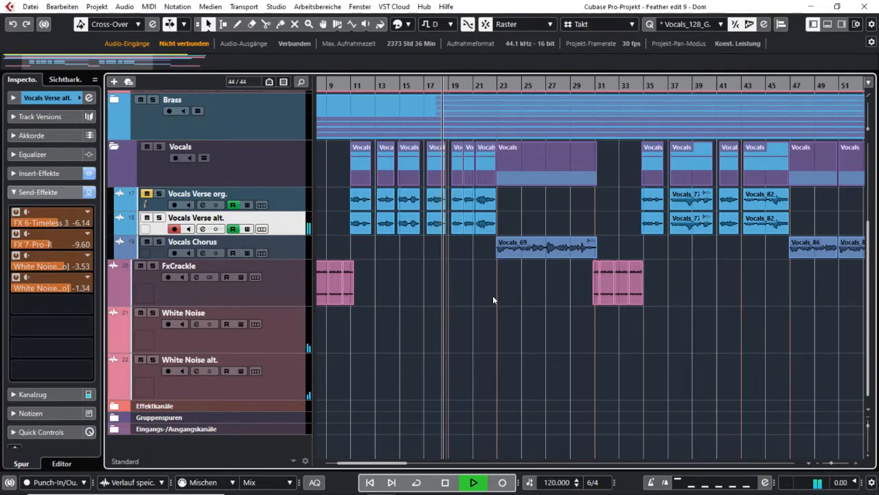
{"action": "key", "text": "space"}
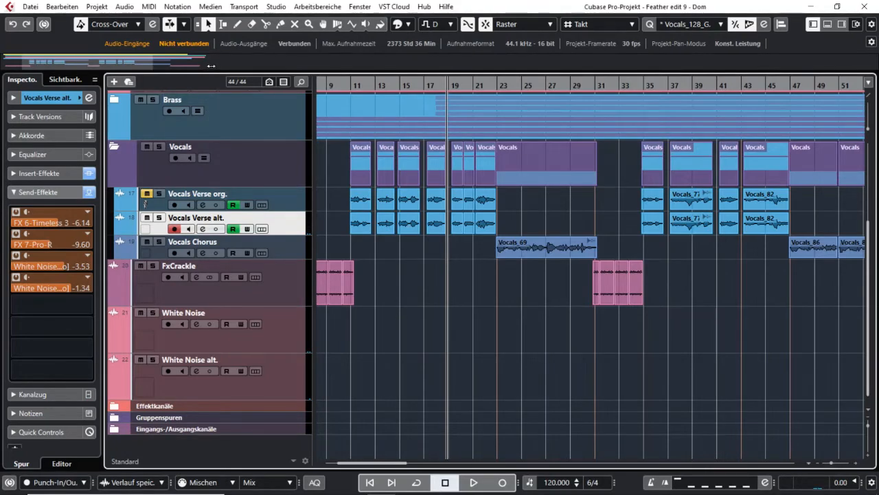
- Enlarge the Retrologue 01 track, solo it, and play it from the start of the second verse at bar 35
{"action": "left_click_drag", "start_coordinate": [153, 63], "coordinate": [215, 64]}
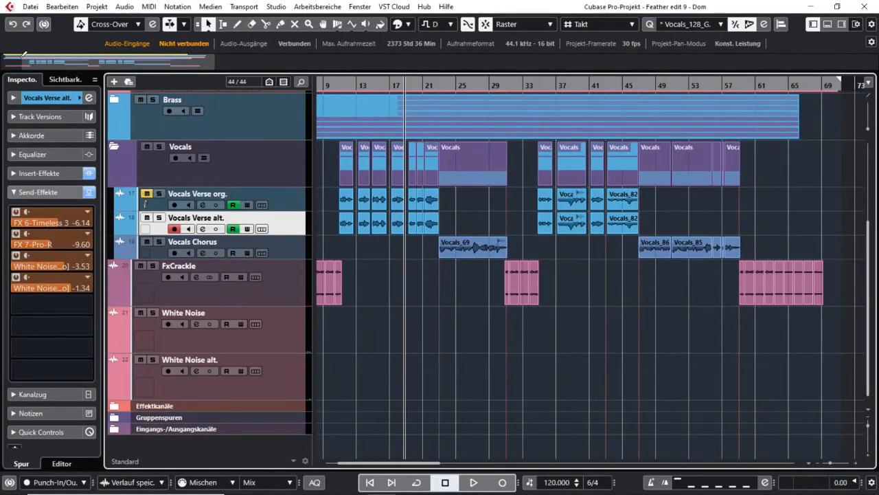
{"action": "left_click_drag", "start_coordinate": [22, 57], "coordinate": [3, 58]}
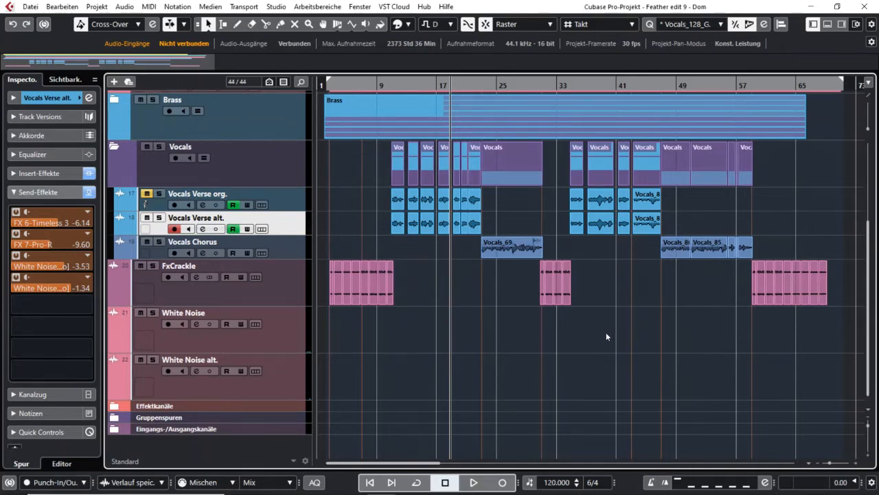
{"action": "left_click_drag", "start_coordinate": [566, 90], "coordinate": [570, 89]}
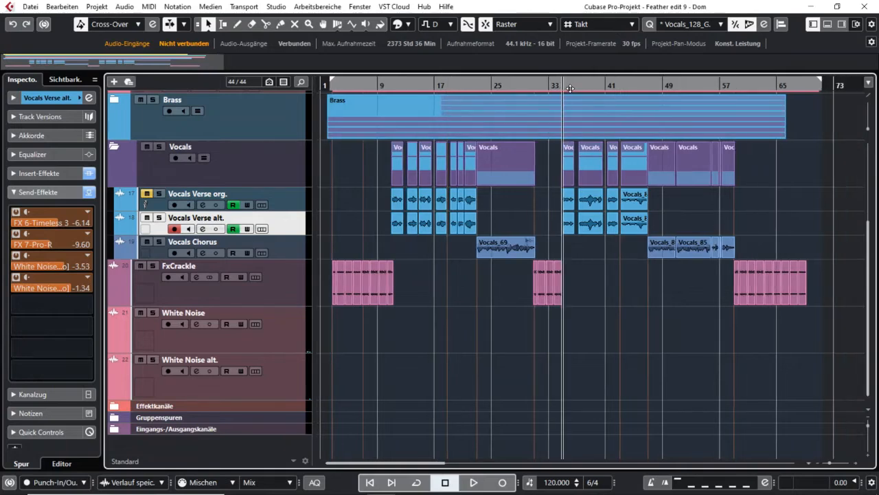
{"action": "scroll", "coordinate": [620, 313], "scroll_direction": "up", "scroll_amount": 4}
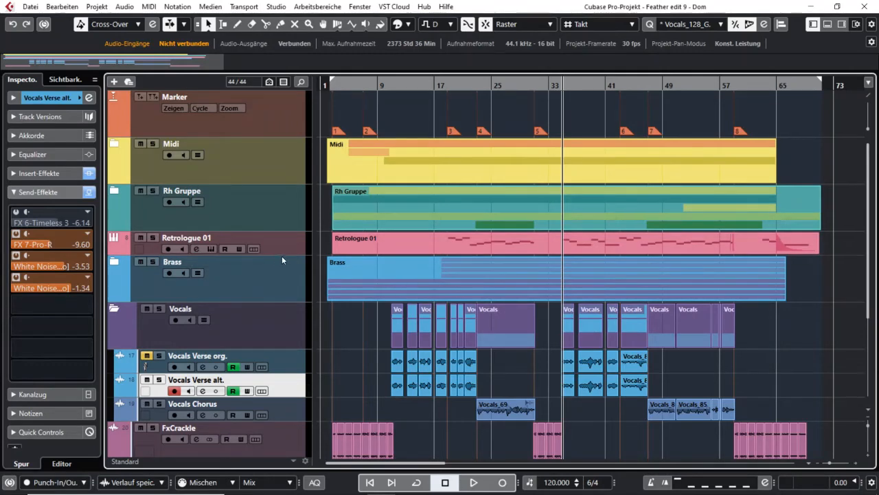
{"action": "left_click_drag", "start_coordinate": [283, 256], "coordinate": [287, 277]}
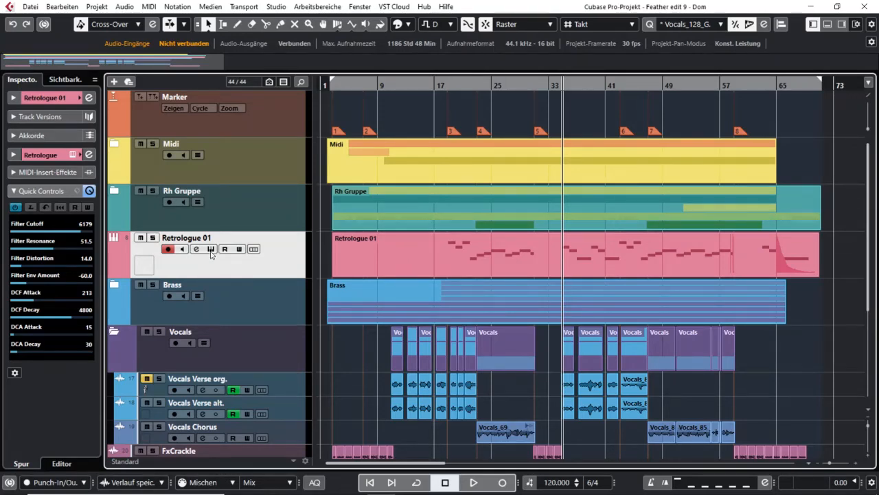
{"action": "left_click", "coordinate": [154, 238]}
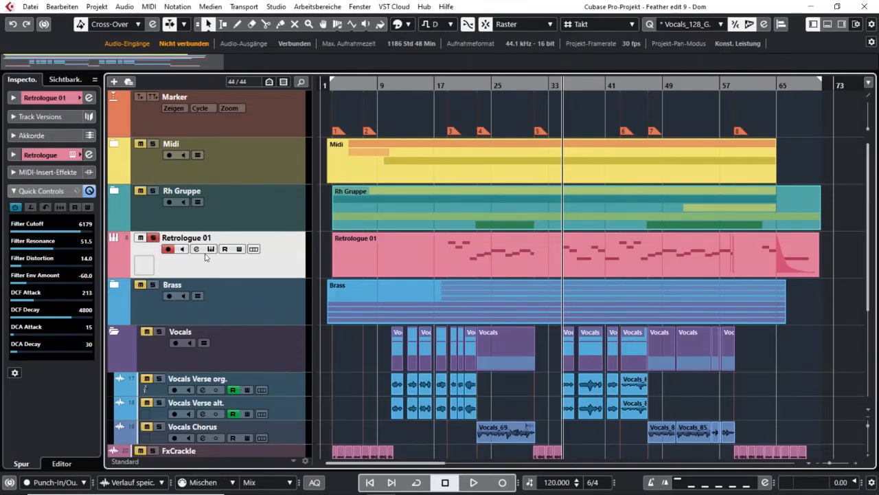
{"action": "key", "text": "space"}
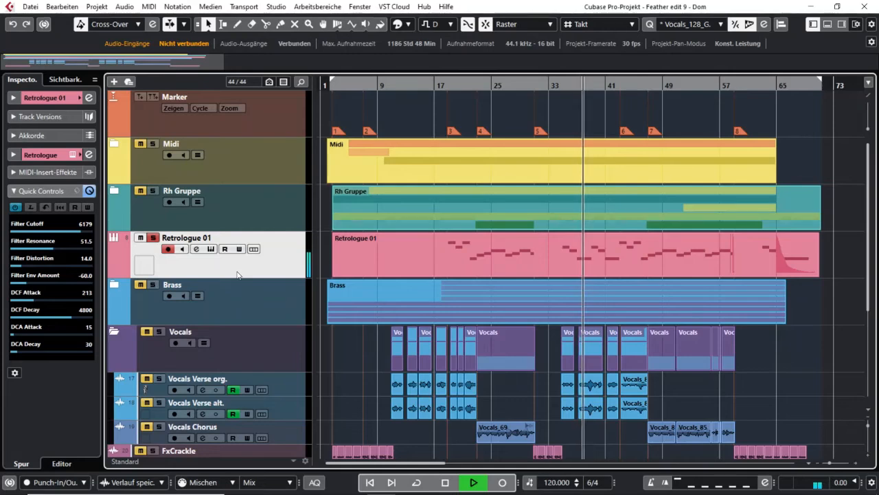
{"action": "key", "text": "space"}
- Open the Retrologue 2 instrument of the Retrologue 01 track, examine its synth settings, and close it
{"action": "left_click", "coordinate": [210, 248]}
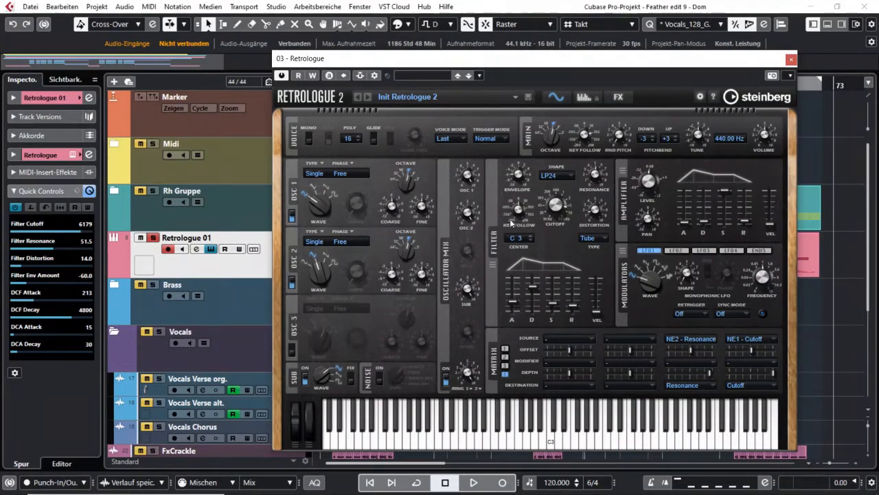
{"action": "mouse_move", "coordinate": [512, 222]}
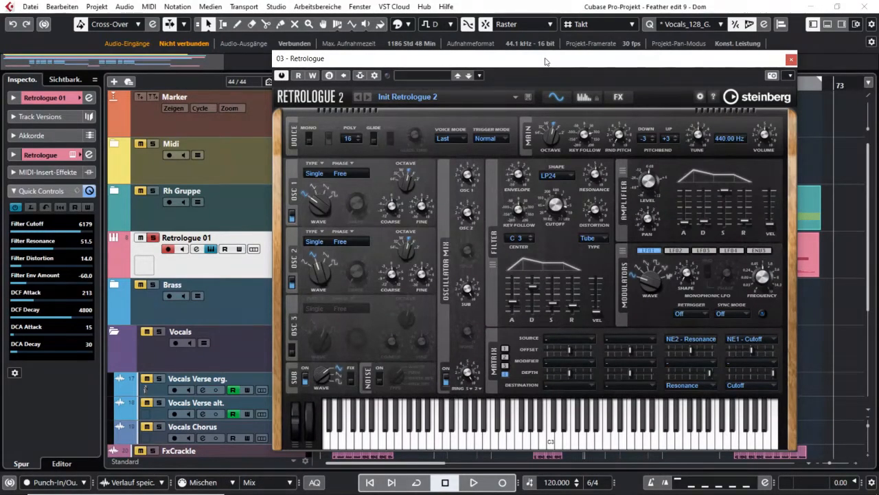
{"action": "left_click_drag", "start_coordinate": [545, 59], "coordinate": [517, 29]}
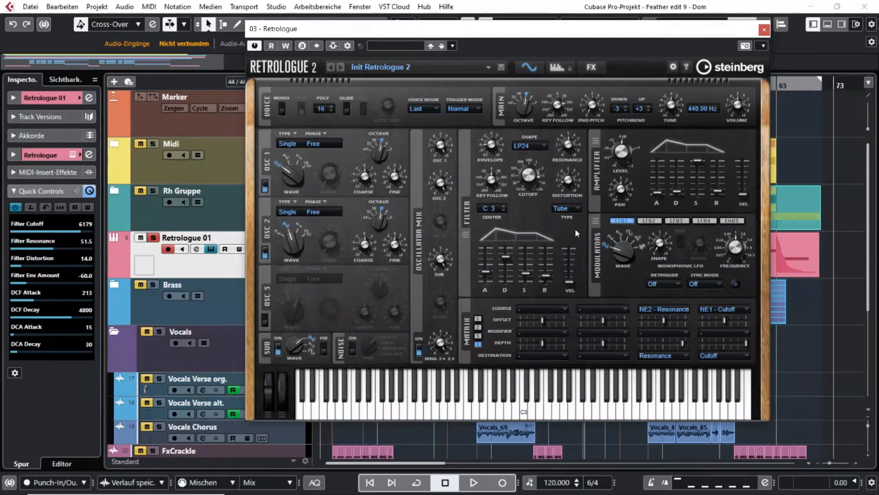
{"action": "left_click", "coordinate": [764, 30]}
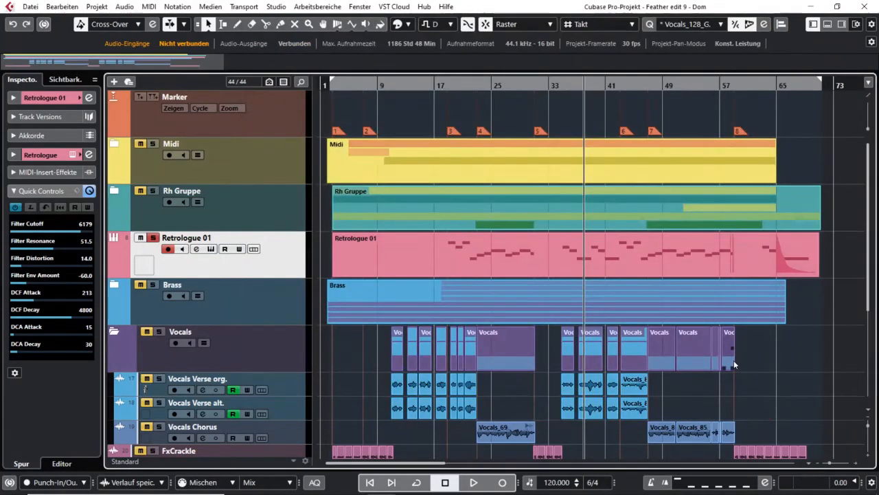
- Open the channel settings of Retrologue 01 and play the soloed synth while bypassing its Volcano 3 insert
{"action": "left_click", "coordinate": [196, 249]}
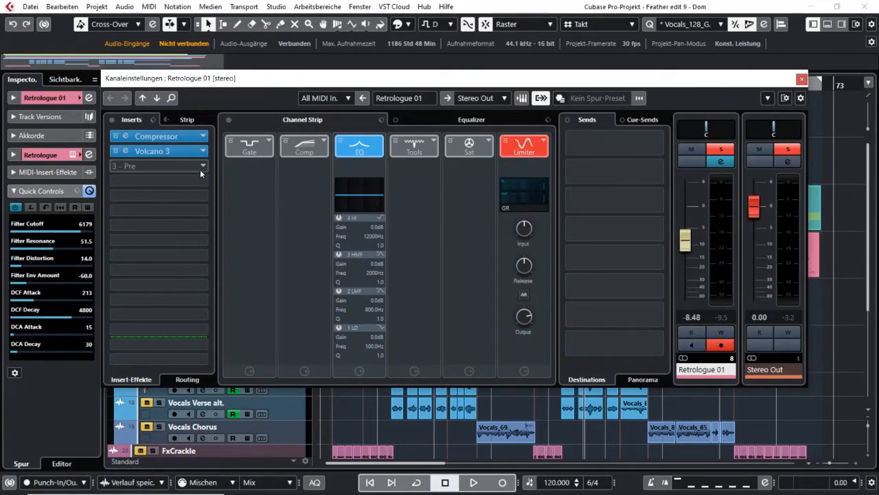
{"action": "left_click", "coordinate": [136, 151]}
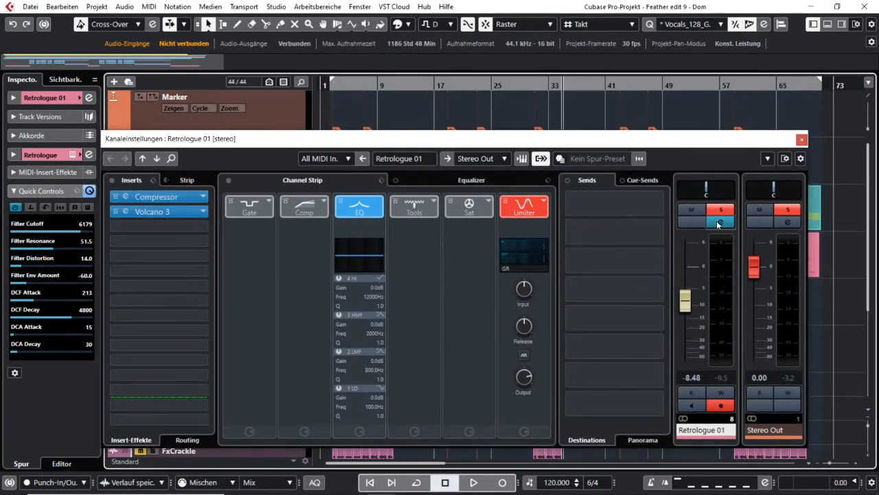
{"action": "key", "text": "space"}
{"action": "left_click", "coordinate": [115, 212]}
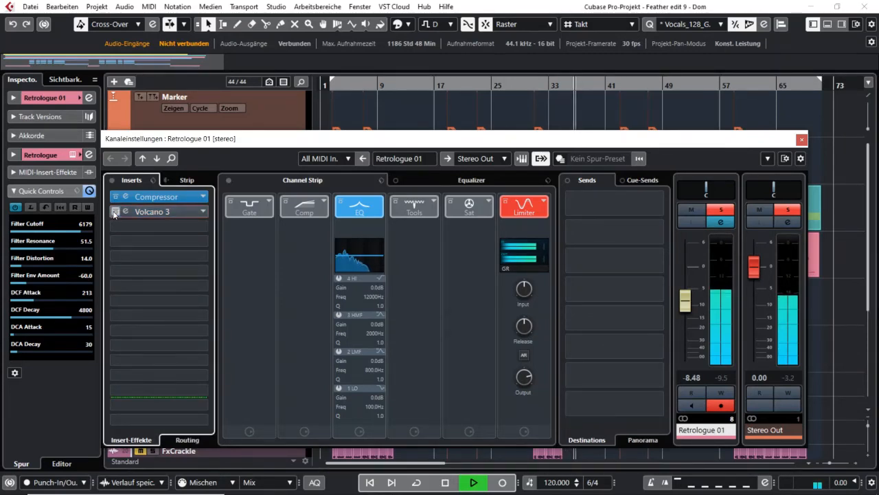
{"action": "key", "text": "space"}
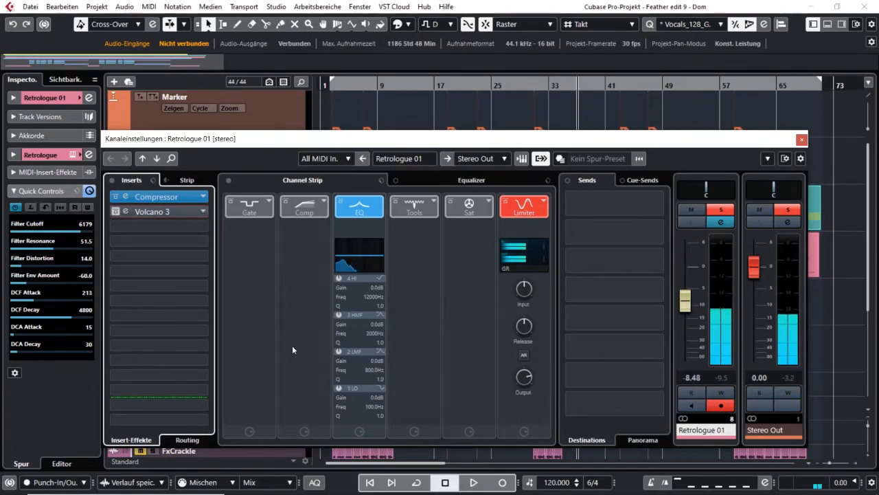
- Reactivate the Volcano 3 insert, play the synth with the effect on, and close the channel settings
{"action": "left_click", "coordinate": [125, 211]}
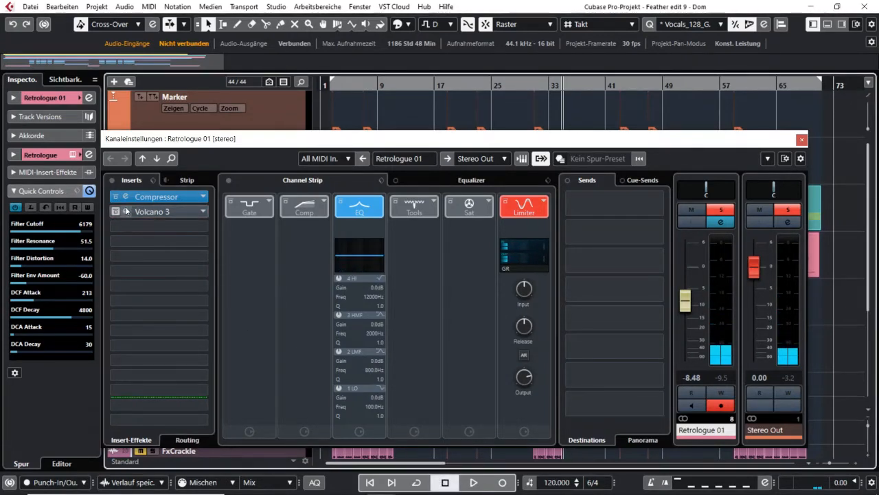
{"action": "key", "text": "space"}
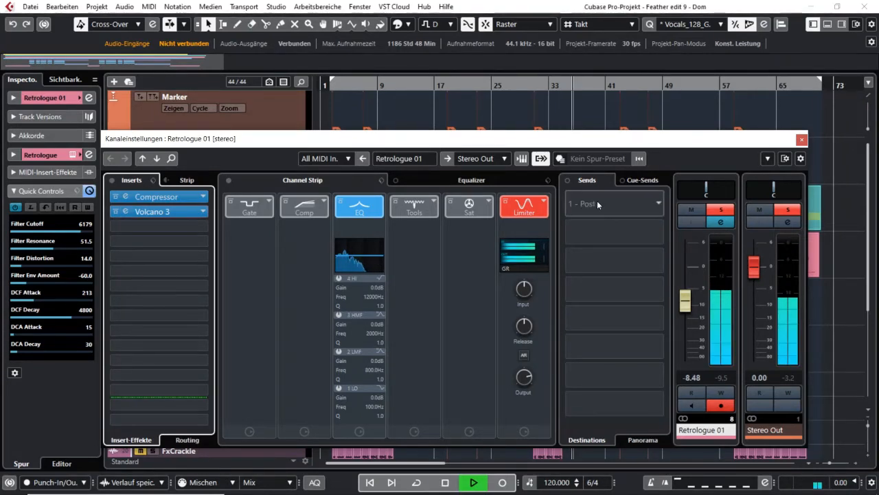
{"action": "key", "text": "space"}
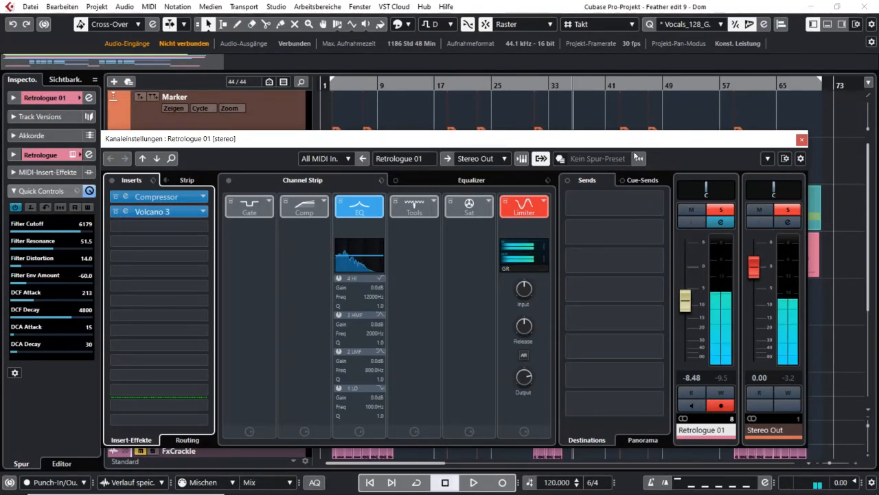
{"action": "left_click", "coordinate": [801, 139]}
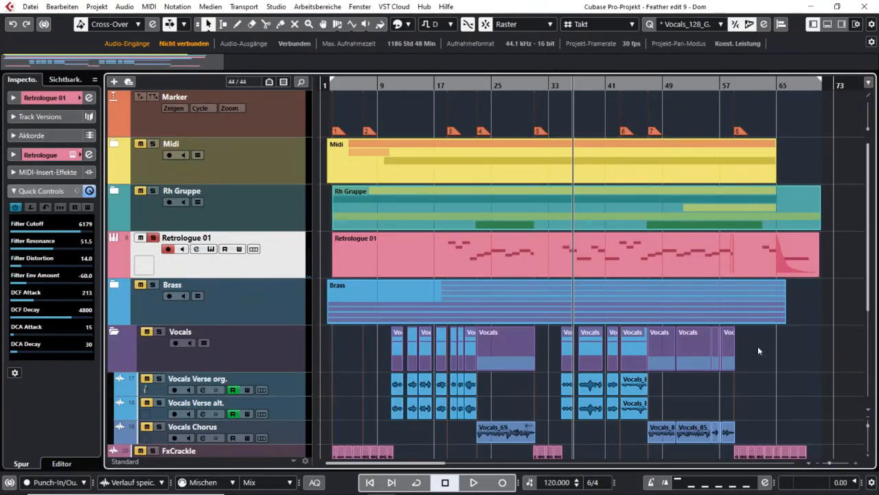
- Unsolo and disarm the Retrologue 01 track, and play the full mix from about bar 36
{"action": "scroll", "coordinate": [723, 311], "scroll_direction": "down", "scroll_amount": 2}
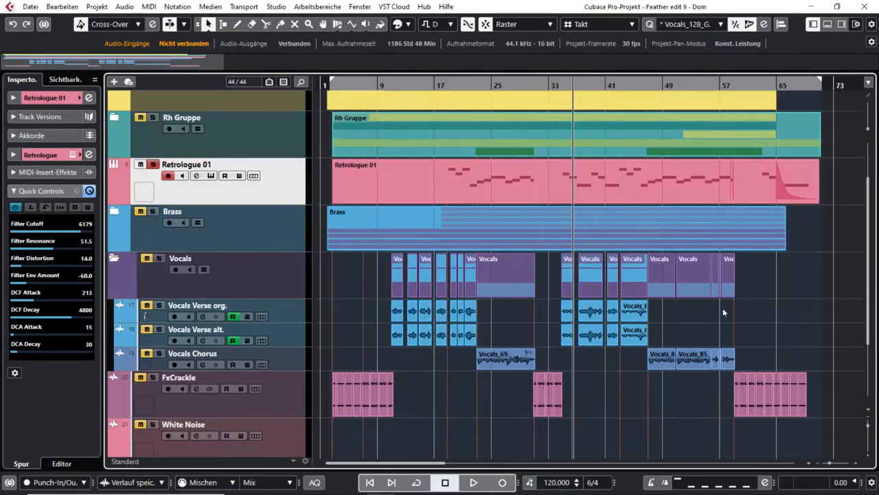
{"action": "left_click", "coordinate": [153, 165]}
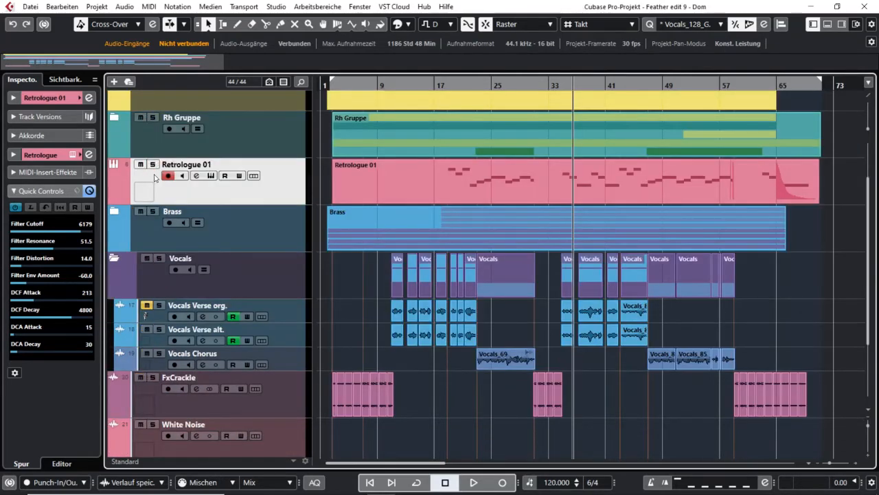
{"action": "left_click", "coordinate": [166, 176]}
{"action": "scroll", "coordinate": [598, 375], "scroll_direction": "down", "scroll_amount": 2}
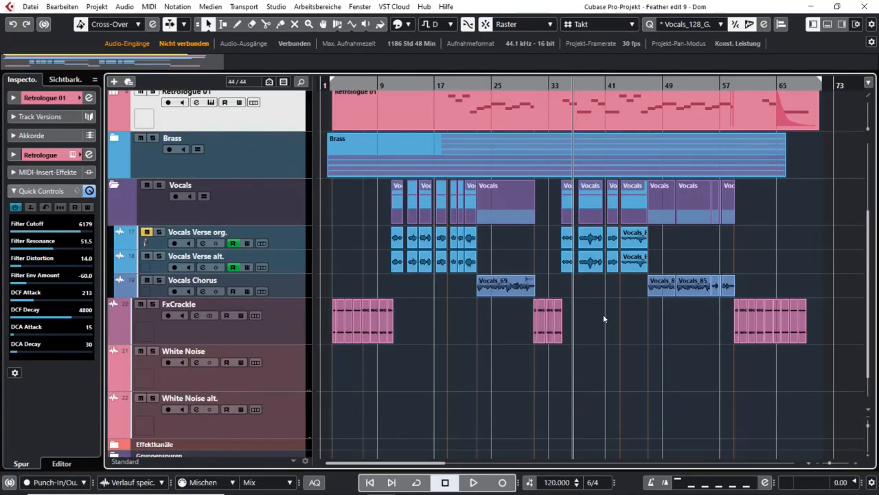
{"action": "key", "text": "space"}
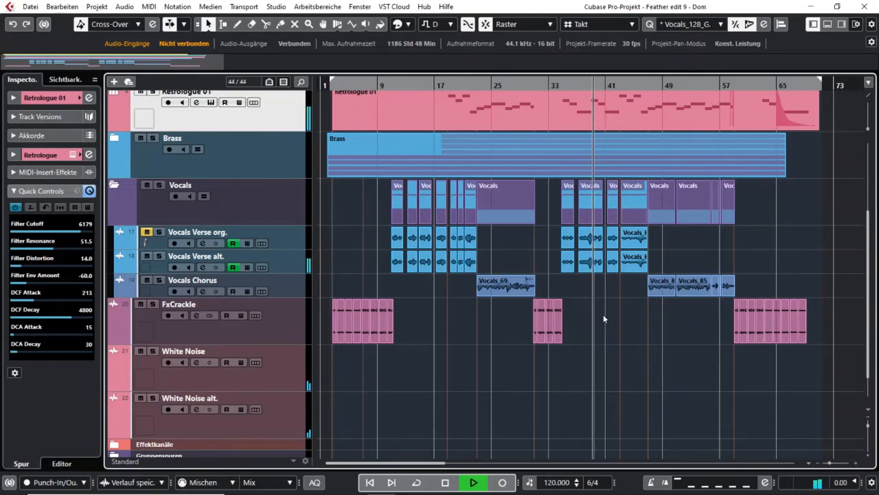
{"action": "key", "text": "space"}
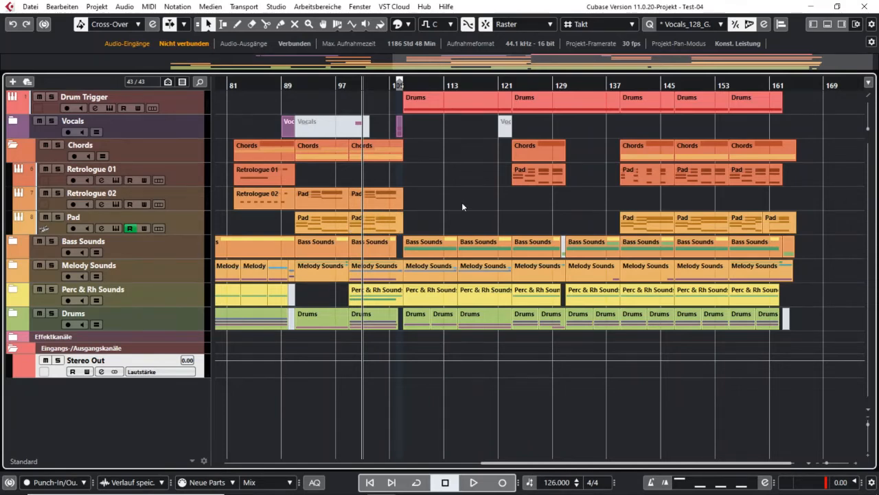
- Play the Test-04 arrangement into the section starting at bar 107, and place the playback cursor at the short vocal break in bar 106
{"action": "key", "text": "space"}
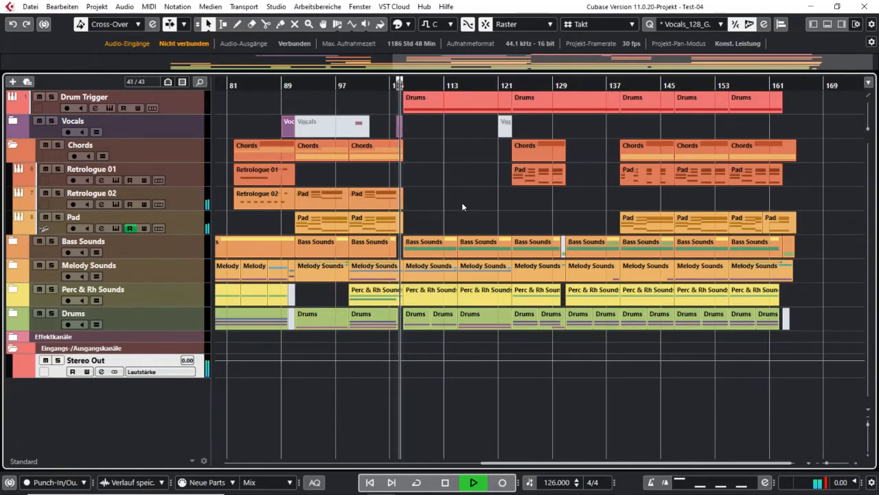
{"action": "key", "text": "space"}
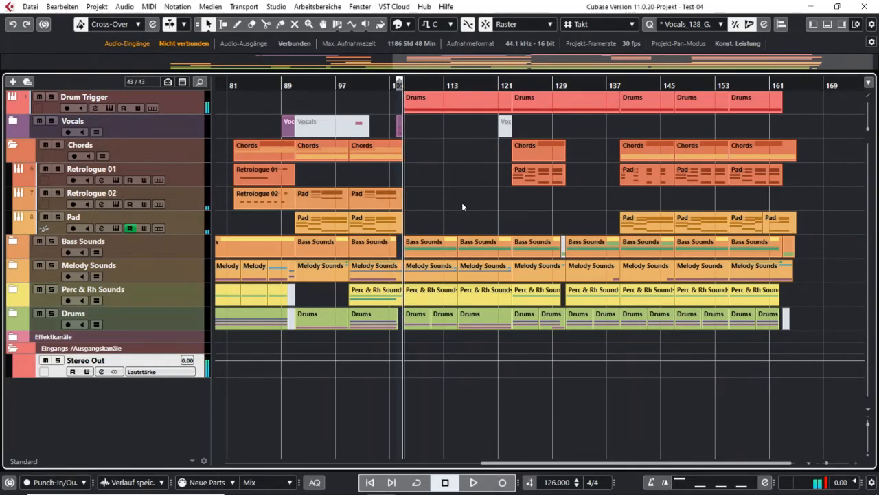
{"action": "left_click_drag", "start_coordinate": [389, 85], "coordinate": [389, 105]}
{"action": "left_click", "coordinate": [340, 85]}
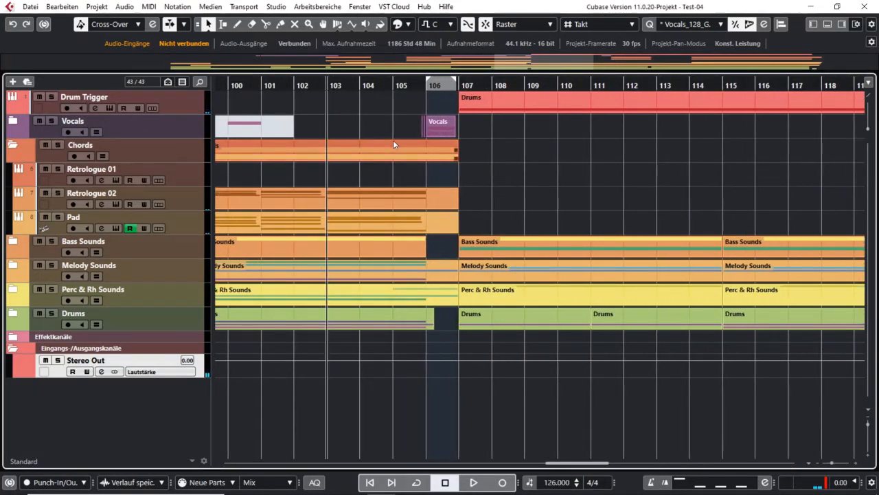
{"action": "left_click", "coordinate": [365, 95]}
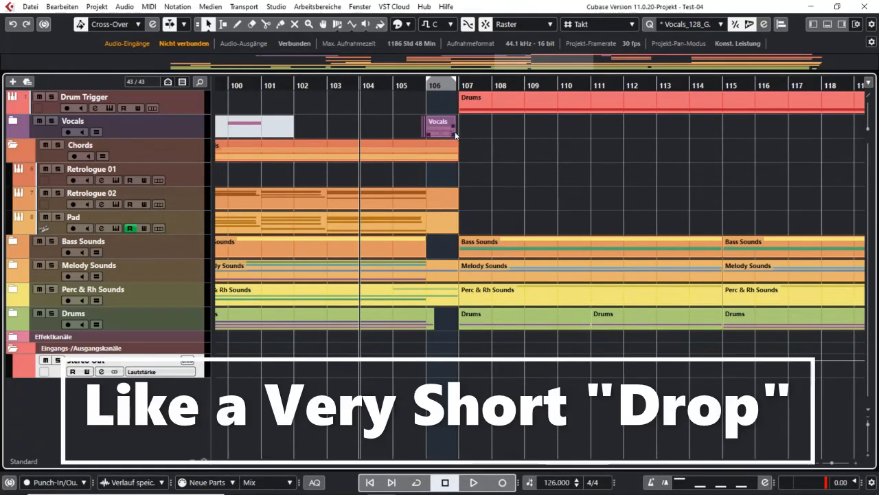
{"action": "left_click_drag", "start_coordinate": [406, 87], "coordinate": [404, 85]}
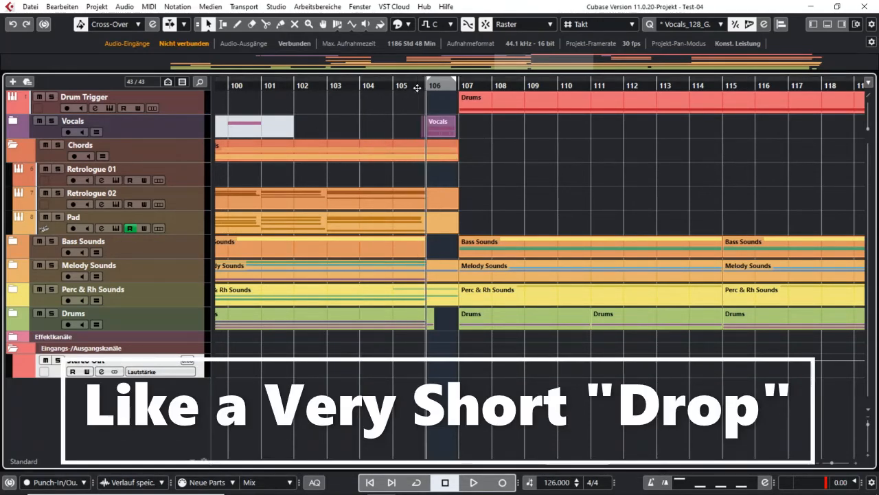
- Solo the Vocals folder track and play the short vocal break at bar 106 twice
{"action": "left_click", "coordinate": [50, 121]}
{"action": "key", "text": "space"}
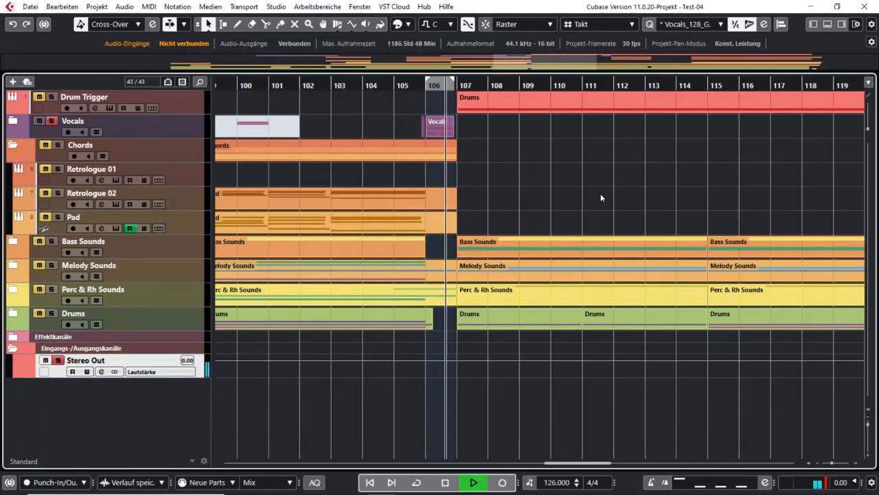
{"action": "key", "text": "space"}
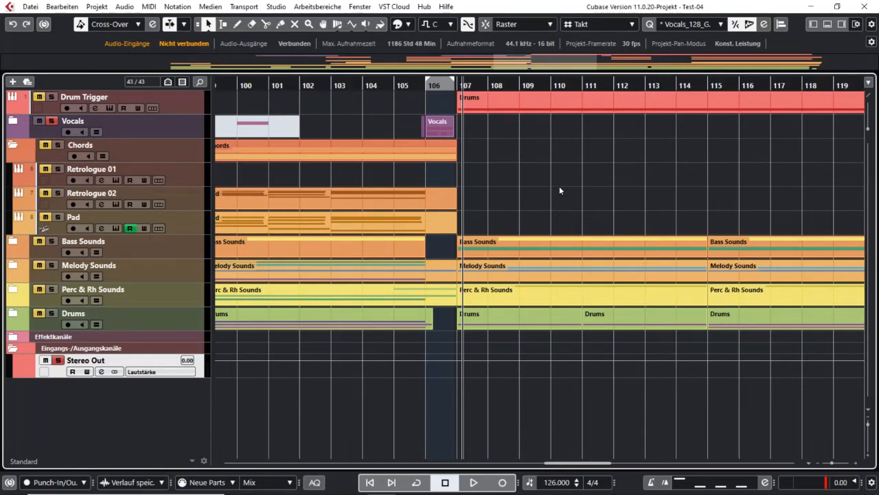
{"action": "left_click", "coordinate": [419, 83]}
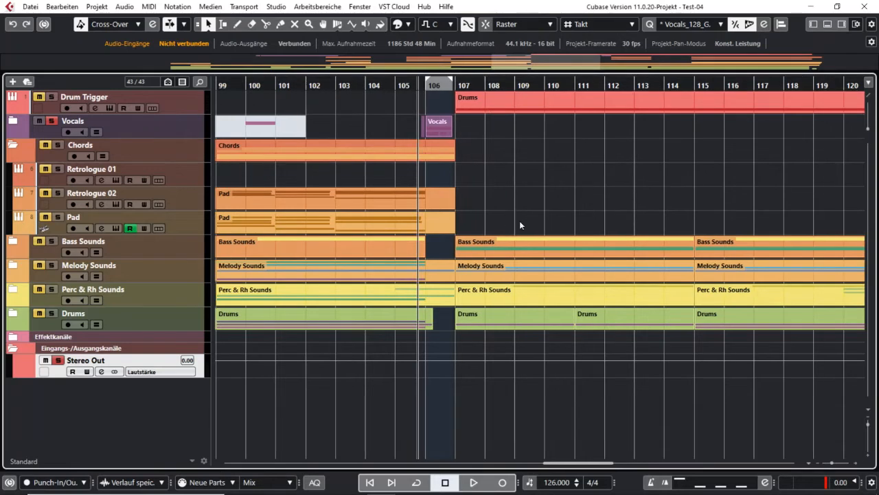
{"action": "key", "text": "space"}
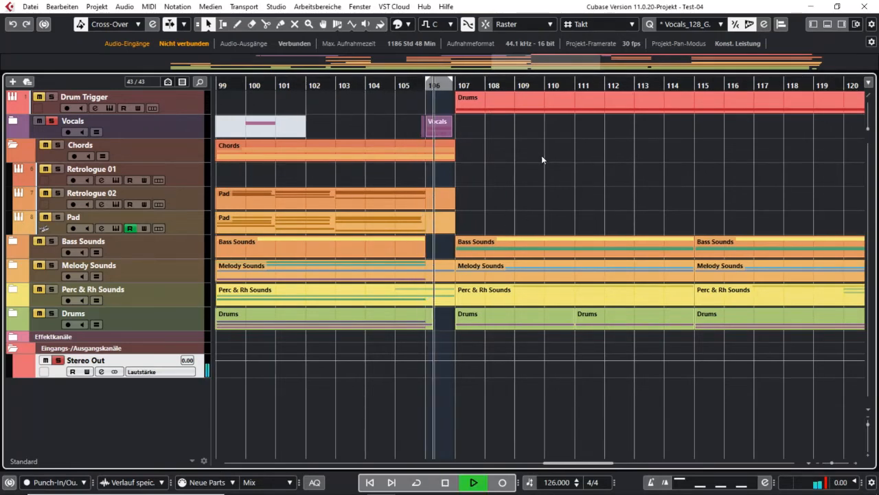
{"action": "key", "text": "space"}
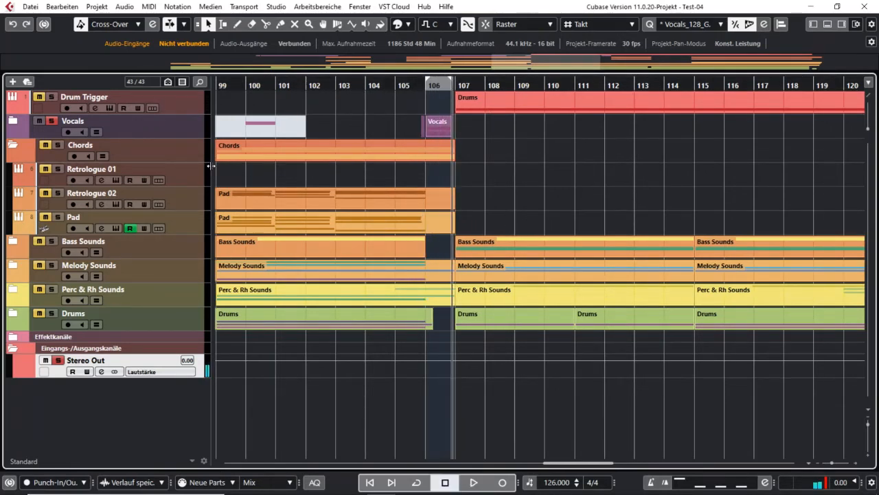
- Unsolo the Vocals folder track and play the full mix from bar 103
{"action": "left_click", "coordinate": [51, 121]}
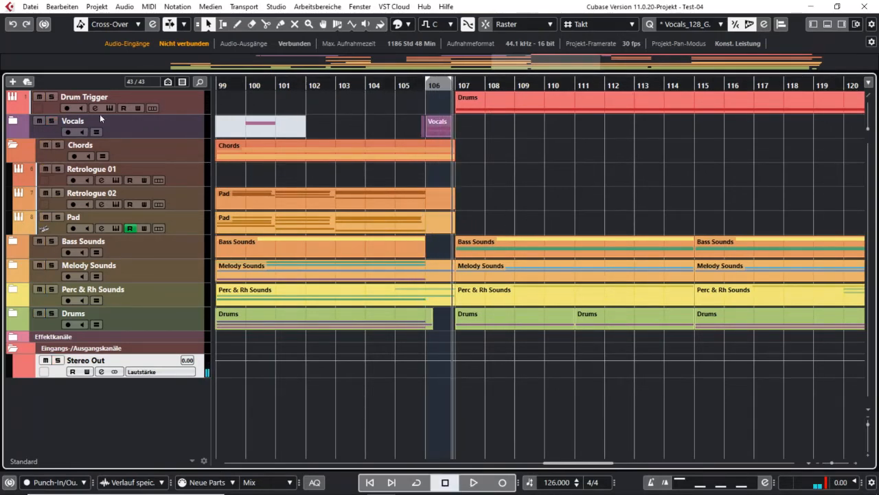
{"action": "left_click", "coordinate": [353, 85]}
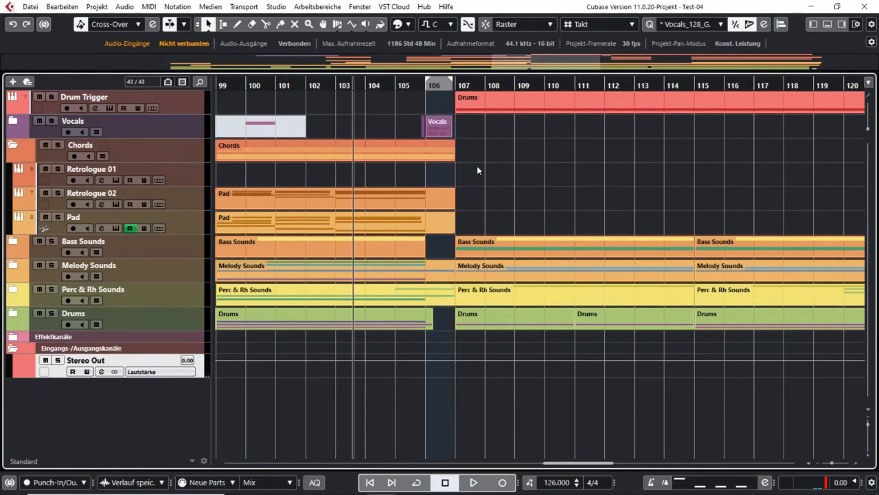
{"action": "key", "text": "space"}
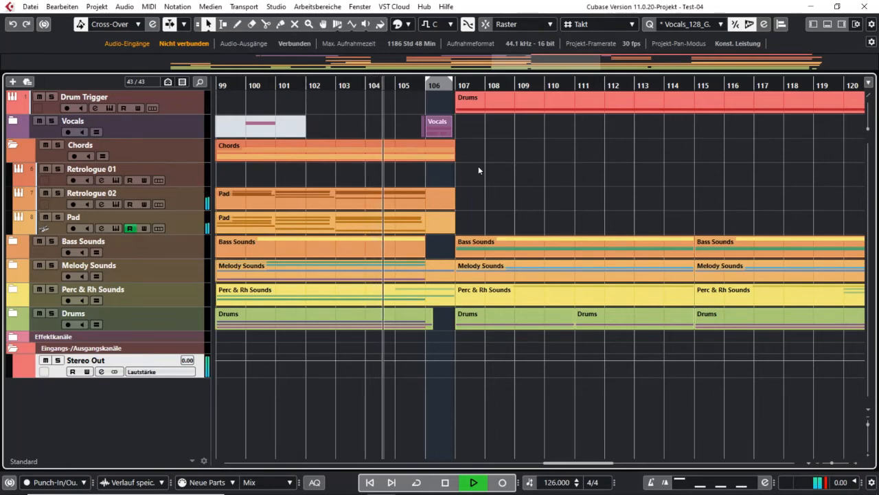
{"action": "key", "text": "space"}
- Play the full mix from bar 105 through the vocal break into the following section, with the arrangement up to bar 157 in view
{"action": "left_click", "coordinate": [458, 82]}
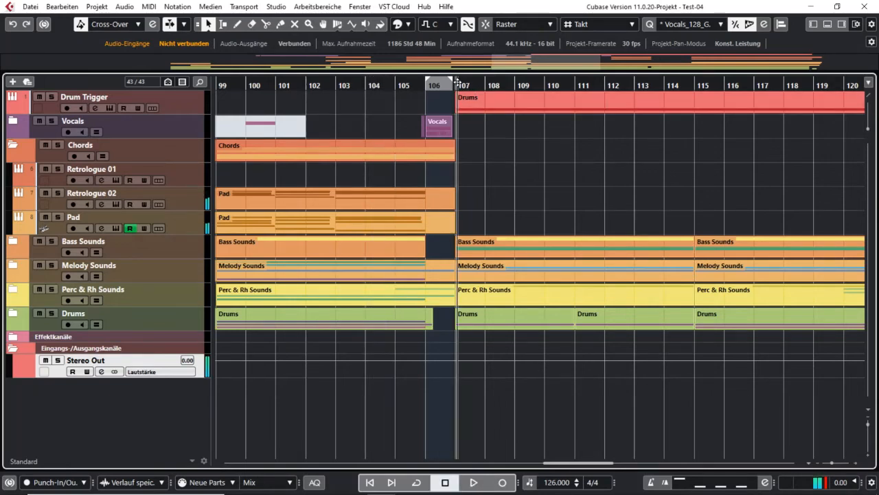
{"action": "left_click", "coordinate": [414, 84]}
{"action": "key", "text": "space"}
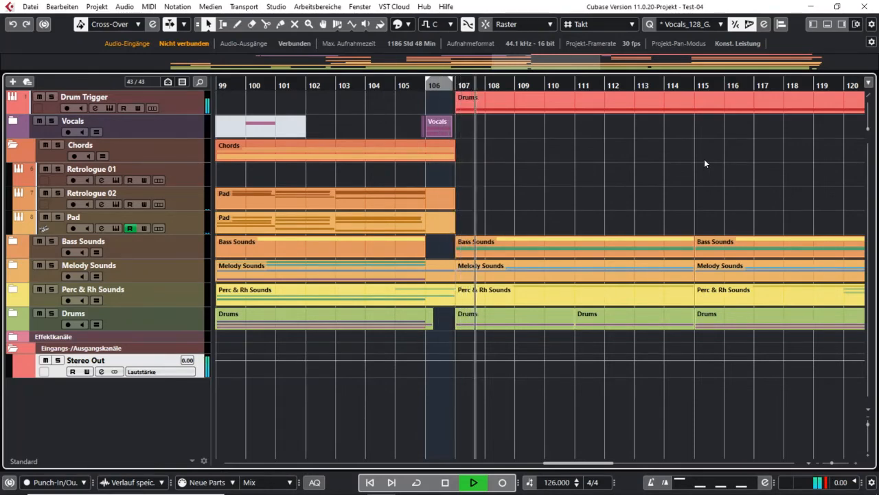
{"action": "key", "text": "g"}
{"action": "key", "text": "g"}
{"action": "key", "text": "g"}
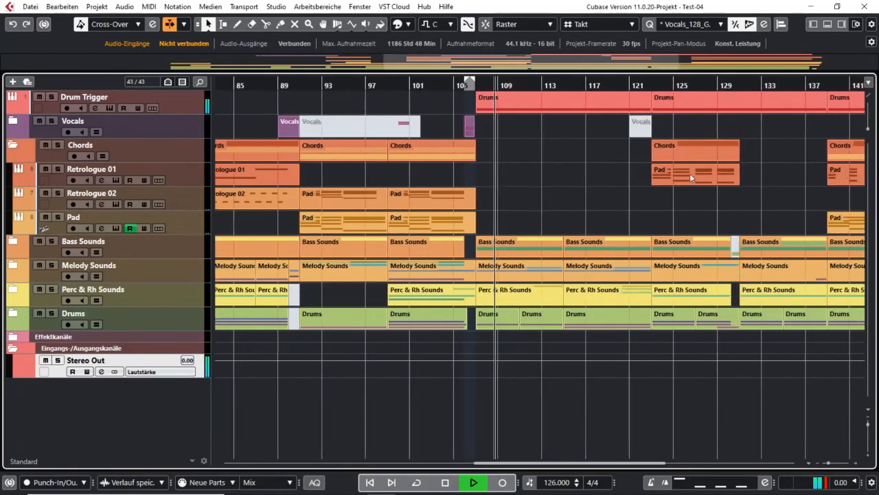
{"action": "scroll", "coordinate": [689, 175], "scroll_direction": "right", "scroll_amount": 2}
{"action": "scroll", "coordinate": [561, 358], "scroll_direction": "down", "scroll_amount": 1}
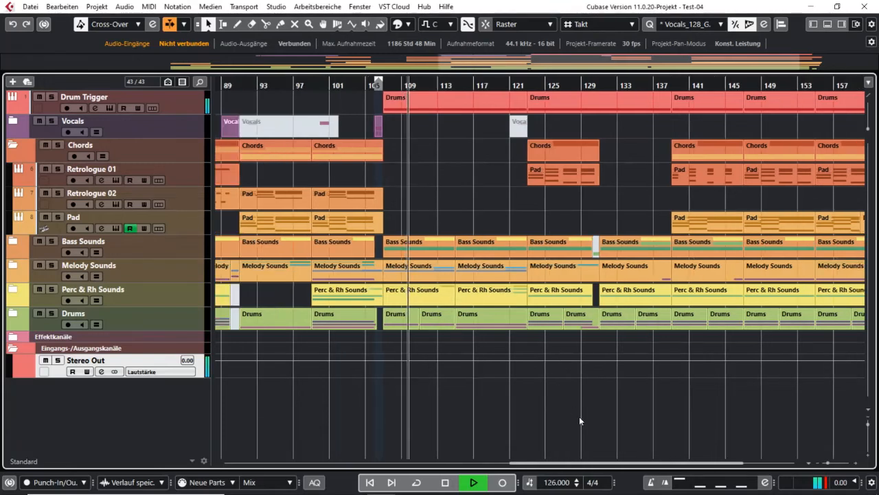
{"action": "key", "text": "space"}
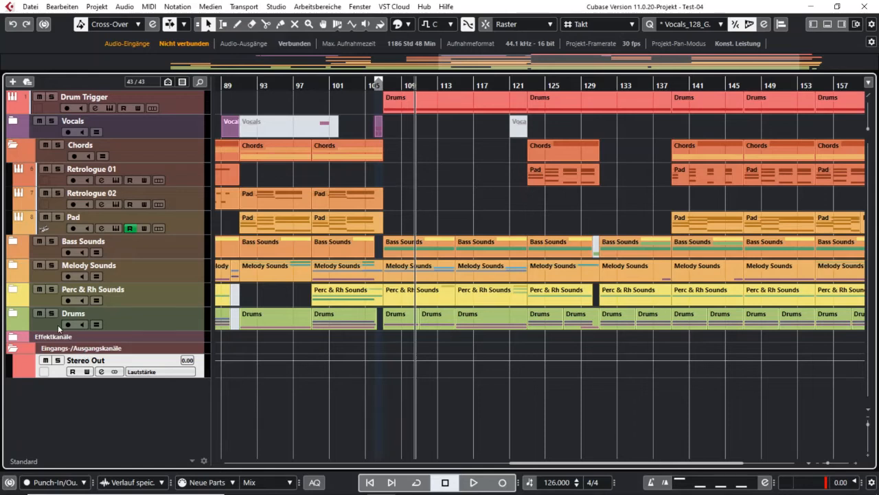
- Solo the Bass Sounds and Drums folder tracks and play them together from about bar 110
{"action": "left_click", "coordinate": [51, 241]}
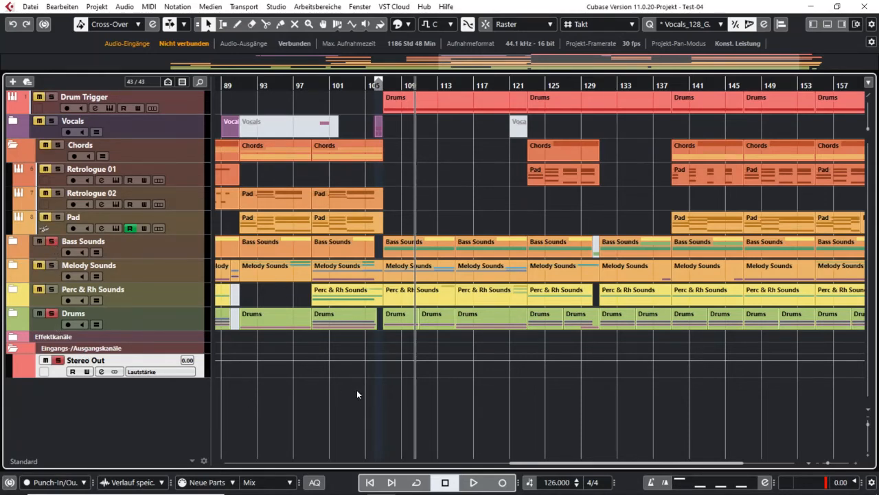
{"action": "key", "text": "space"}
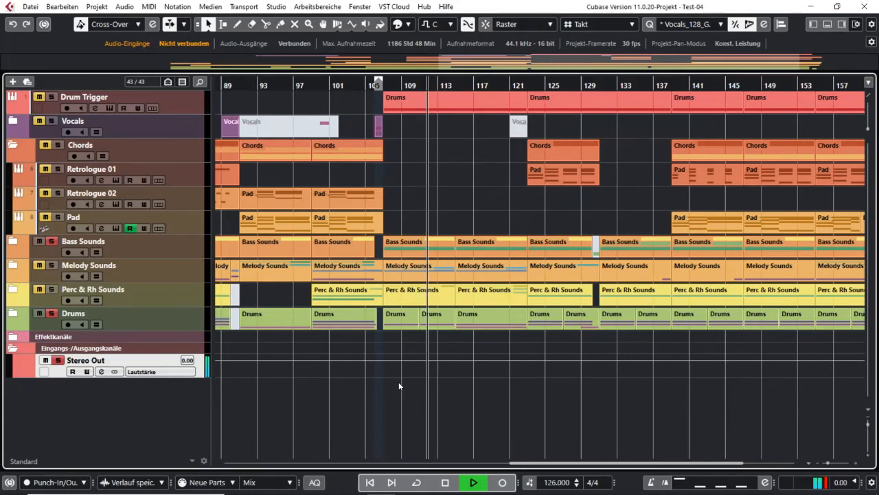
{"action": "key", "text": "space"}
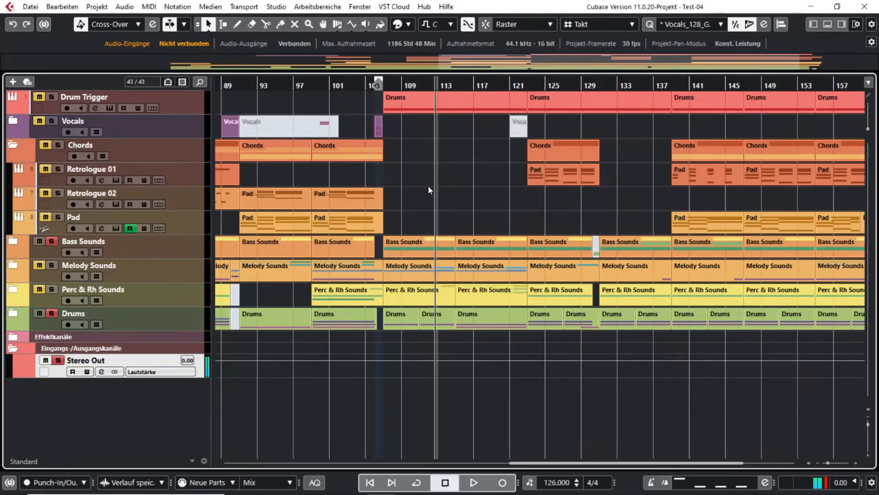
{"action": "left_click", "coordinate": [411, 254]}
{"action": "left_click", "coordinate": [419, 223]}
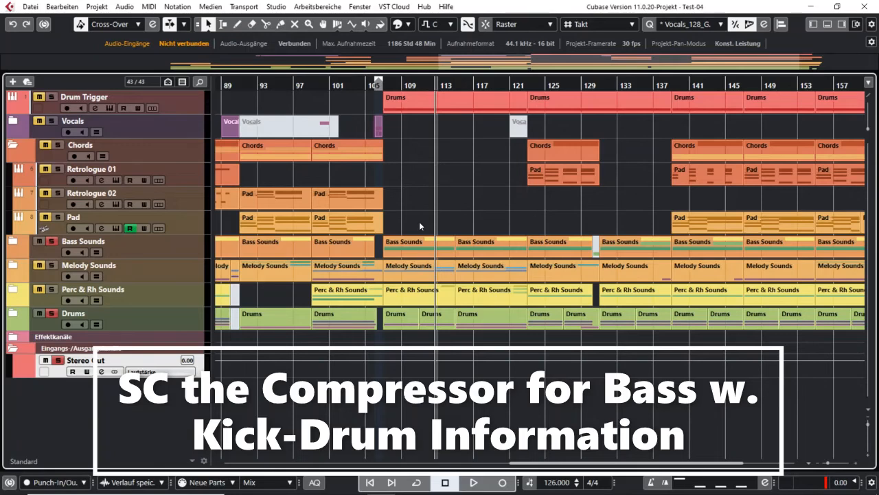
- Add the Melody Sounds folder to the soloed Bass Sounds and Drums folders and expand it to show its individual synth tracks
{"action": "left_click", "coordinate": [39, 267]}
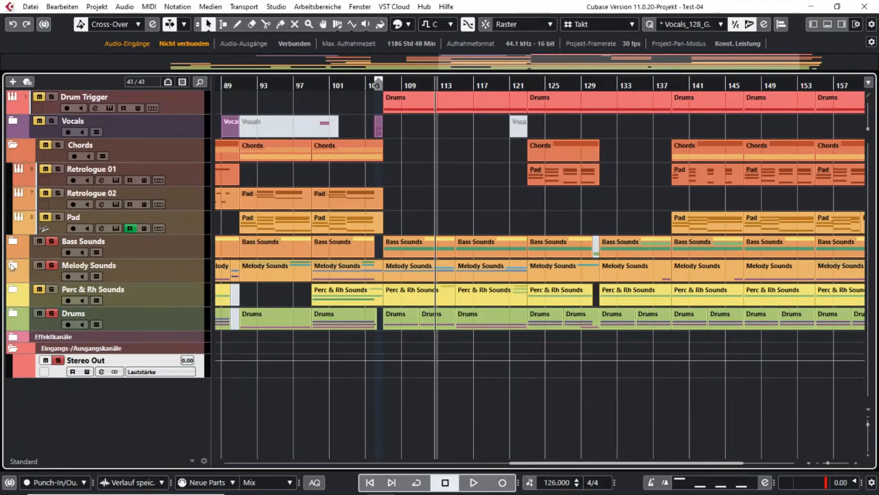
{"action": "left_click", "coordinate": [12, 267]}
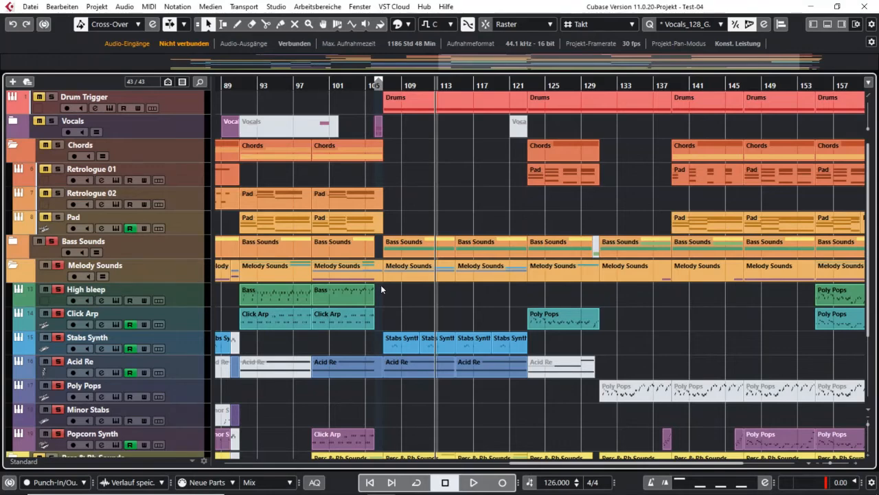
{"action": "scroll", "coordinate": [417, 309], "scroll_direction": "down", "scroll_amount": 3}
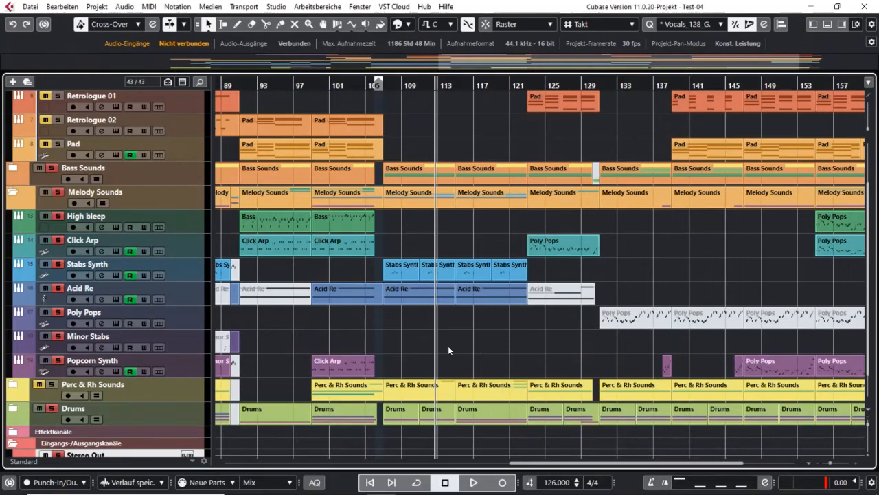
{"action": "left_click", "coordinate": [409, 277]}
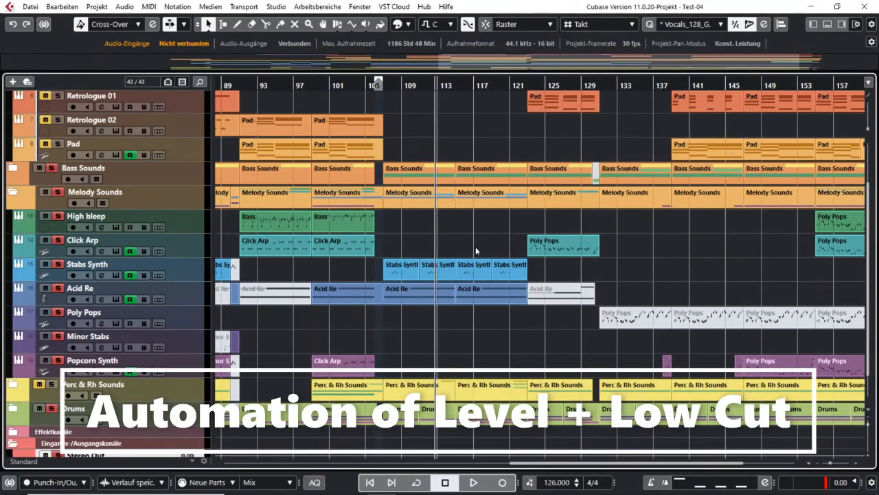
- Play the soloed bass, melody and drum tracks from about bar 107 through the Stabs Synth and Acid Re parts to about bar 123
{"action": "left_click", "coordinate": [389, 86]}
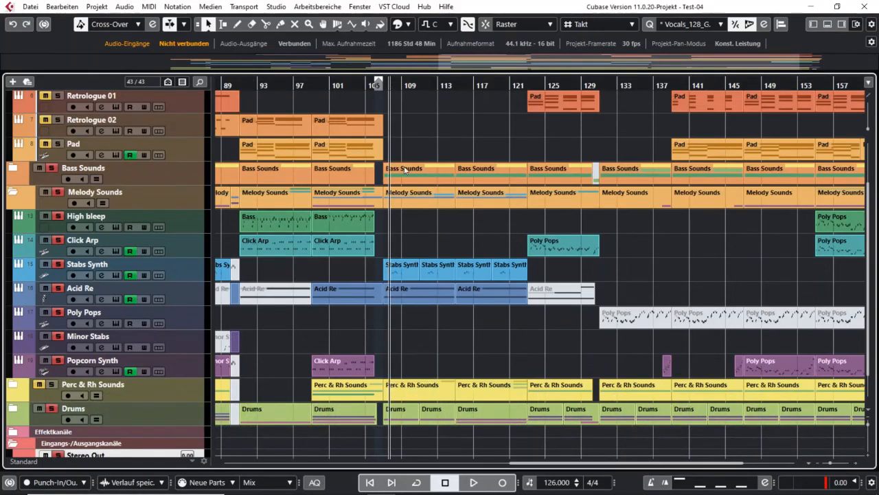
{"action": "key", "text": "space"}
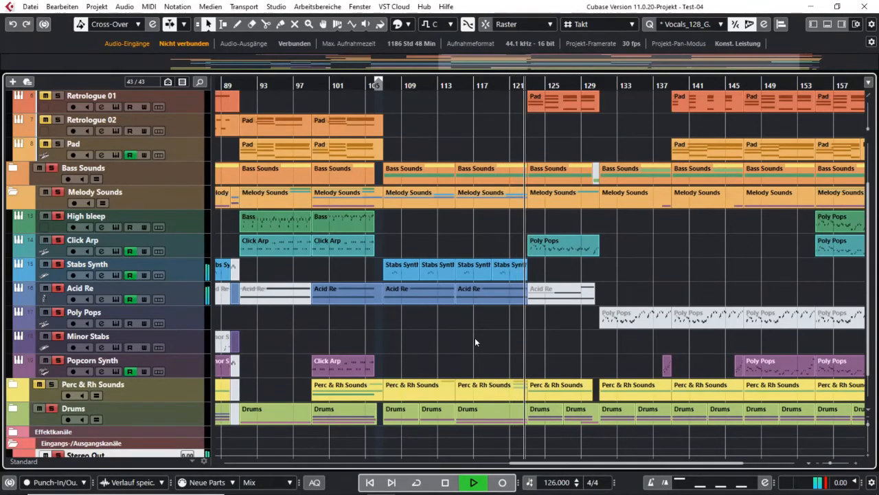
{"action": "key", "text": "space"}
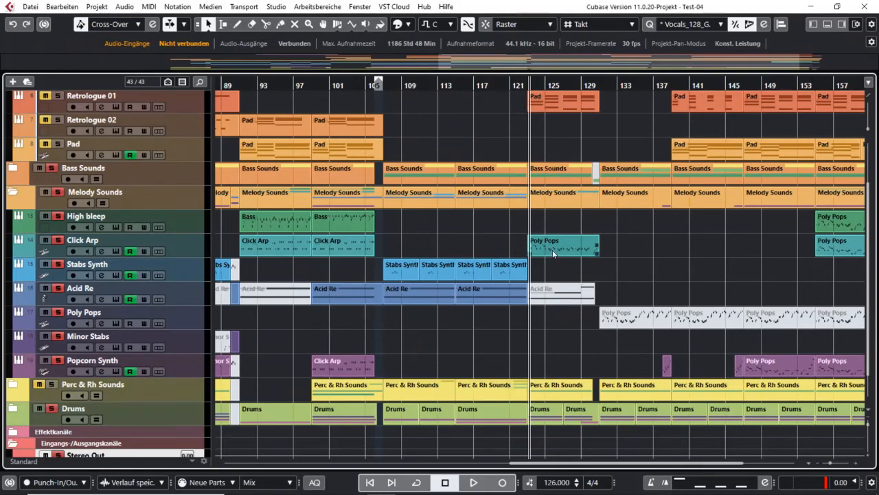
- Clear all solos and play the full mix from about bar 123, where the Poly Pops part on the Click Arp track begins
{"action": "left_click", "coordinate": [52, 169]}
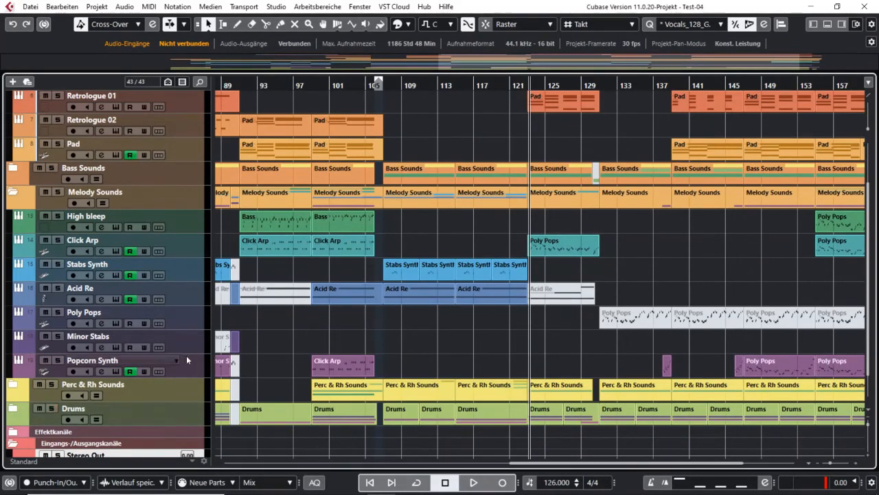
{"action": "key", "text": "space"}
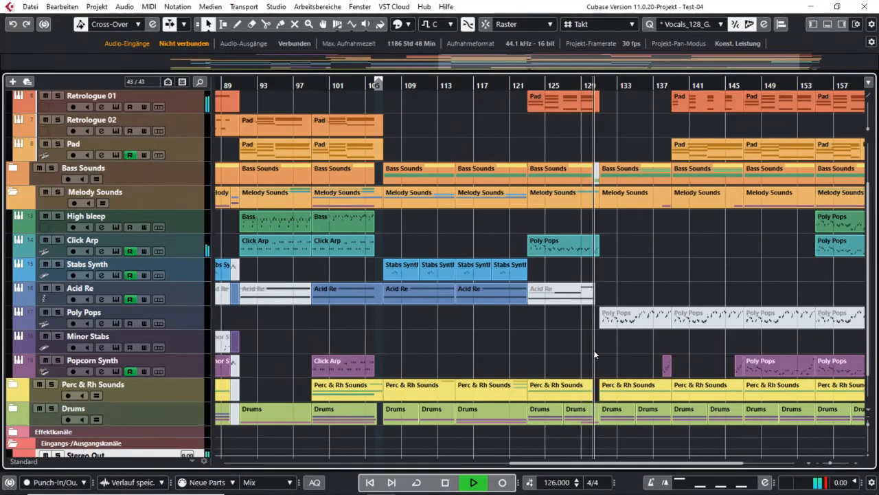
{"action": "key", "text": "space"}
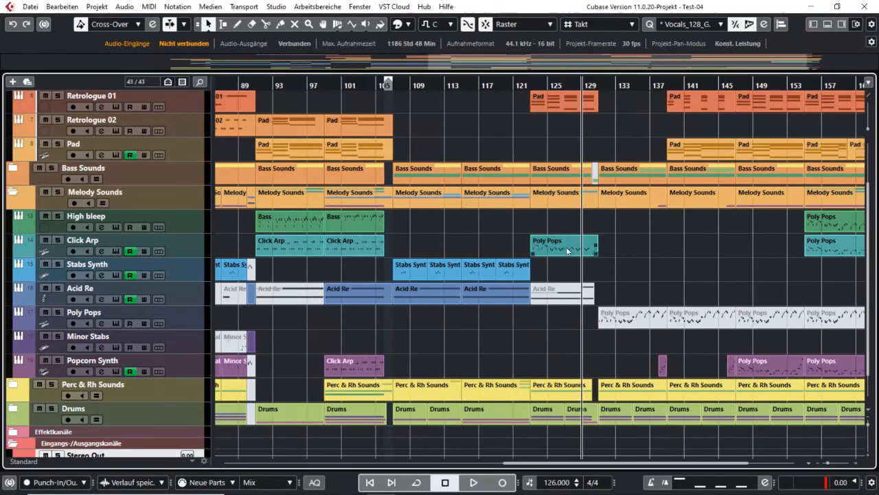
- Play the full mix from about bar 129 across the transition out of the Poly Pops section to about bar 133
{"action": "scroll", "coordinate": [752, 279], "scroll_direction": "right", "scroll_amount": 3}
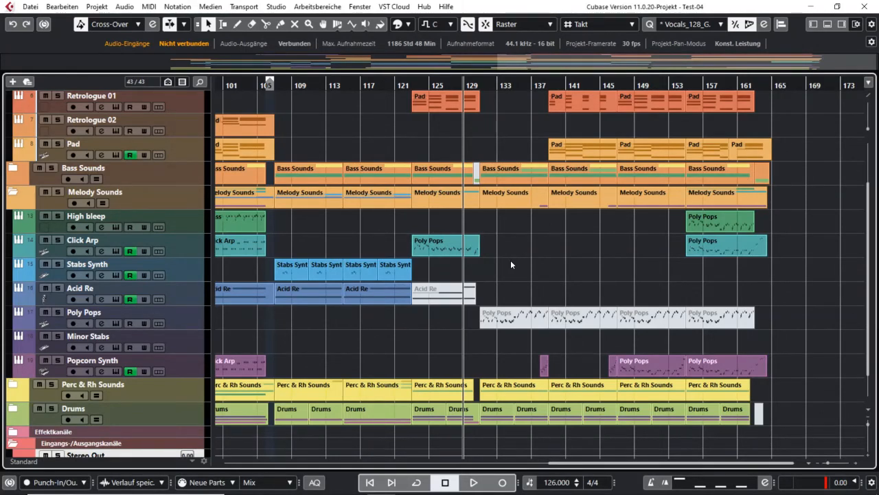
{"action": "left_click", "coordinate": [312, 265]}
{"action": "left_click", "coordinate": [425, 252]}
{"action": "left_click", "coordinate": [491, 269]}
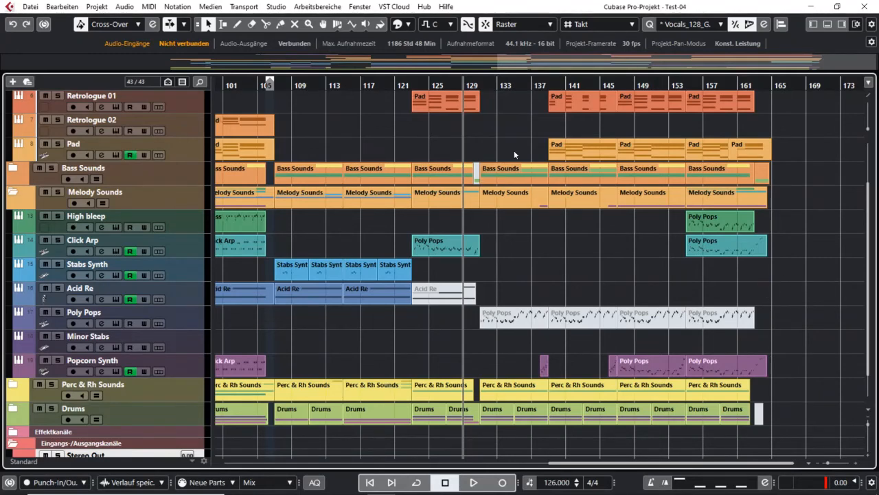
{"action": "key", "text": "space"}
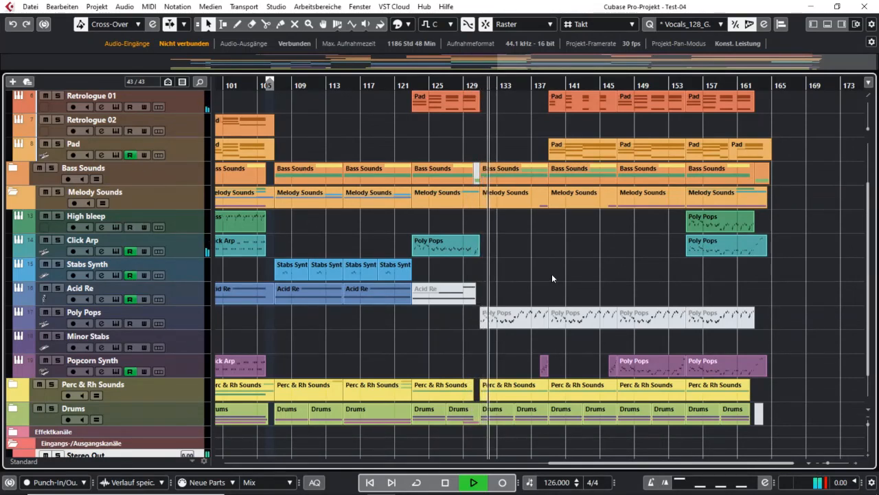
{"action": "key", "text": "space"}
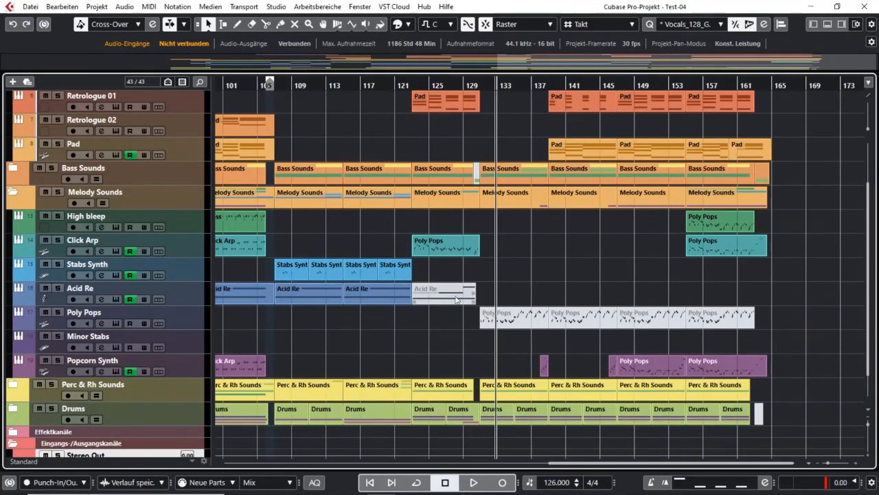
- Play the full mix in two passes from about bar 133 to bar 150, covering the Popcorn Synth fills and the returning chord pads
{"action": "scroll", "coordinate": [556, 304], "scroll_direction": "up", "scroll_amount": 3}
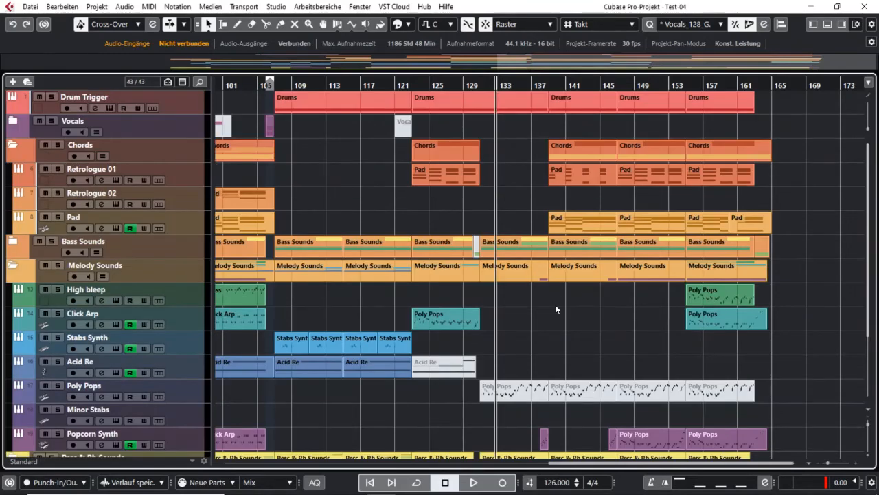
{"action": "key", "text": "space"}
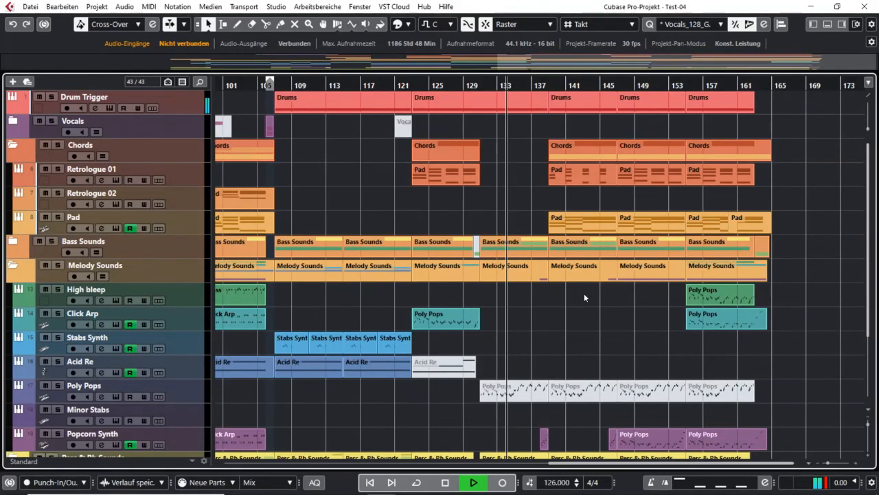
{"action": "scroll", "coordinate": [584, 297], "scroll_direction": "down", "scroll_amount": 3}
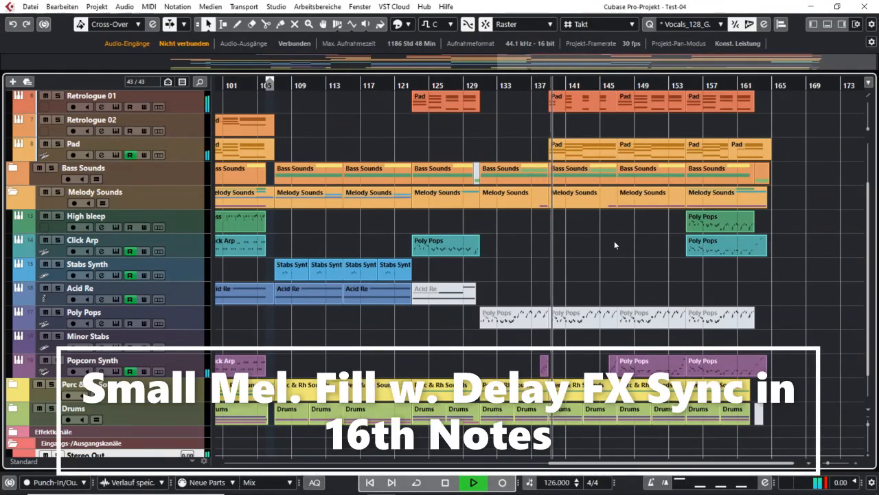
{"action": "scroll", "coordinate": [615, 239], "scroll_direction": "up", "scroll_amount": 3}
{"action": "key", "text": "space"}
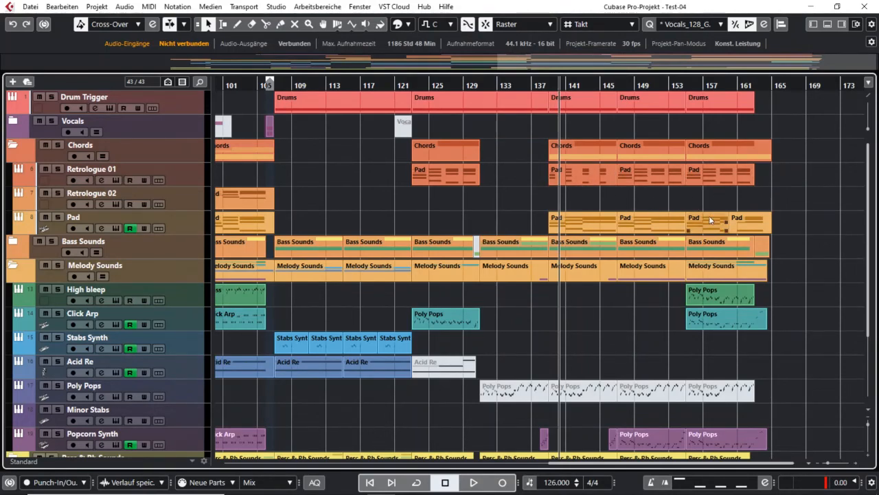
{"action": "key", "text": "space"}
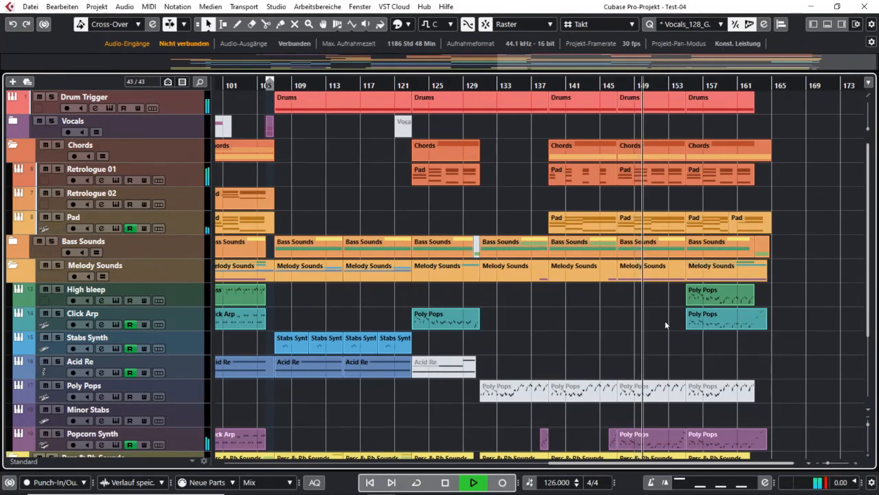
{"action": "key", "text": "space"}
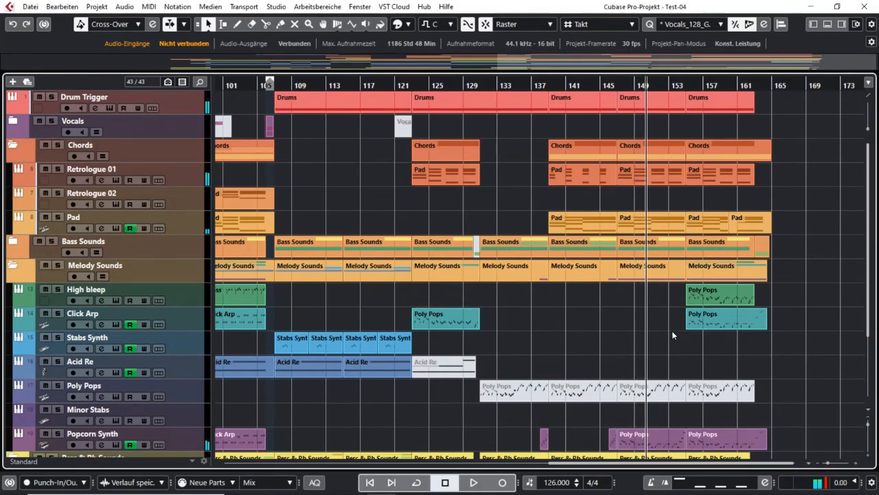